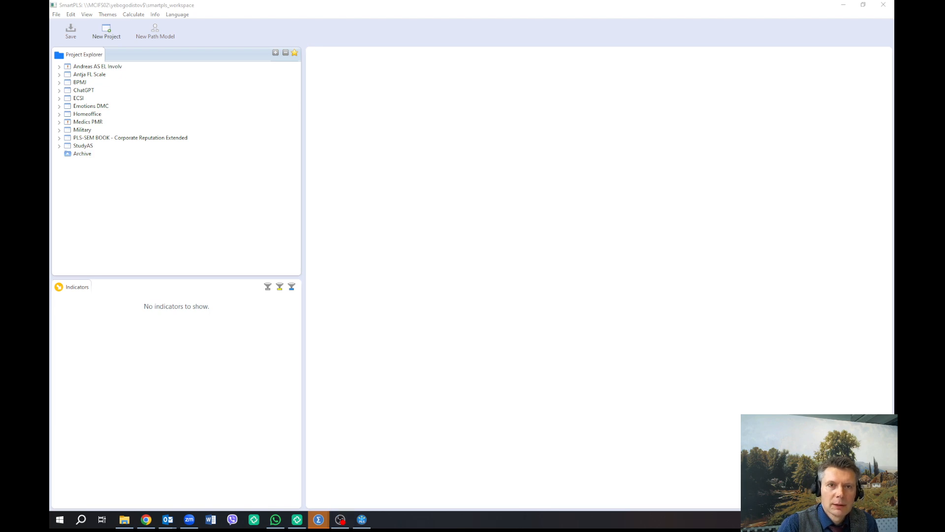
- Switch to the SPSS data editor and start saving the dataset as a comma delimited (*.csv) file
{"action": "left_click_drag", "start_coordinate": [648, 33], "coordinate": [436, 31]}
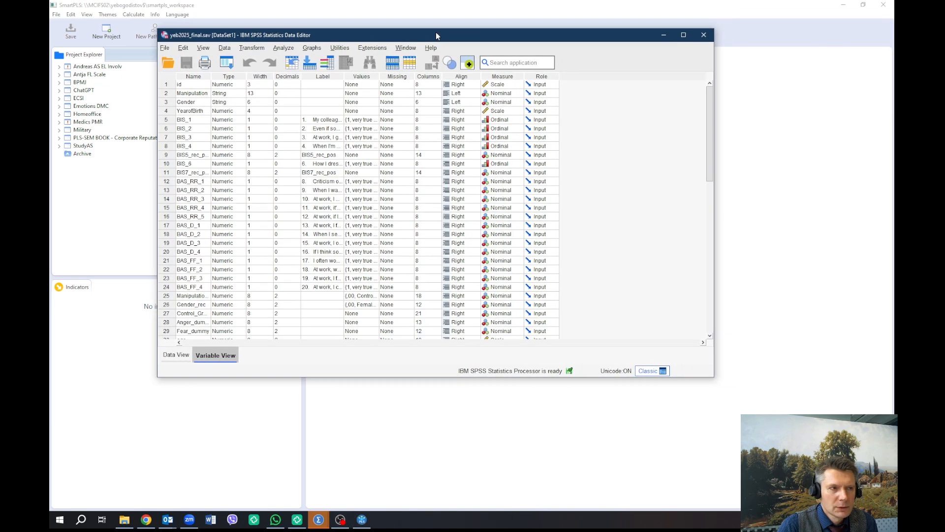
{"action": "double_click", "coordinate": [438, 37]}
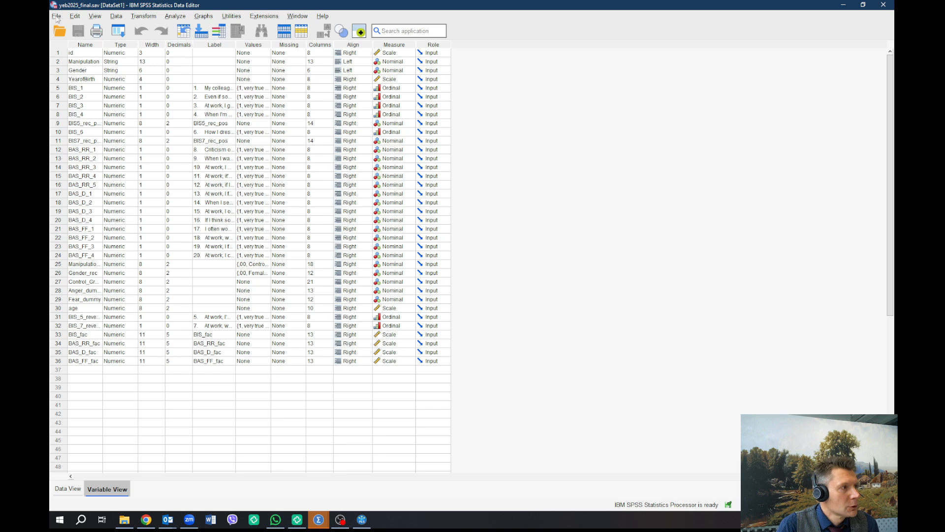
{"action": "left_click", "coordinate": [56, 16]}
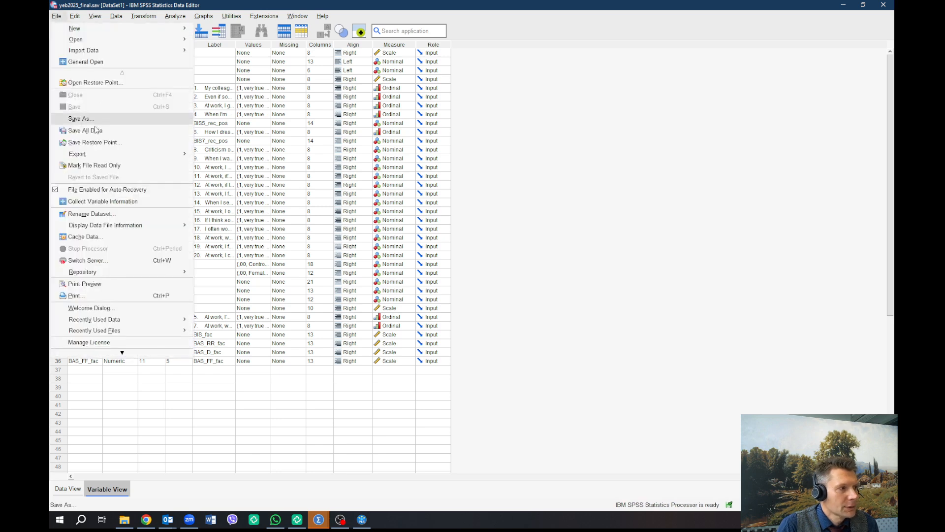
{"action": "left_click", "coordinate": [79, 118]}
{"action": "left_click", "coordinate": [471, 299]}
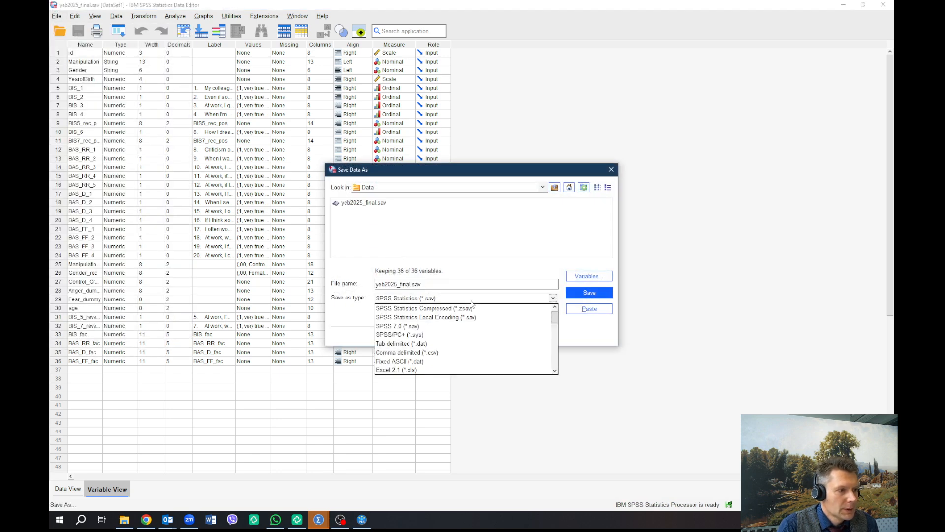
{"action": "left_click", "coordinate": [454, 352]}
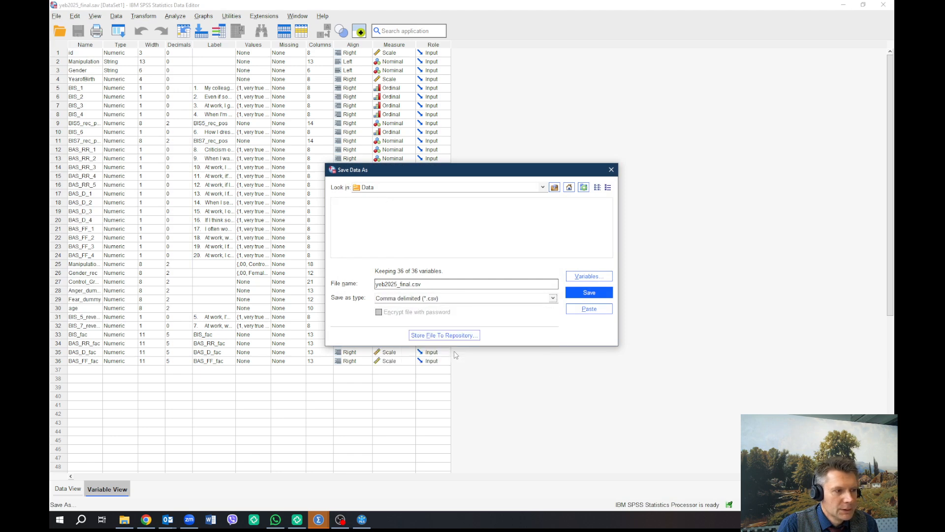
- Create a SmartPLS folder inside CFA YouTube on the desktop's temp folder and save the dataset there as yeb2025_final.csv
{"action": "left_click", "coordinate": [550, 187]}
{"action": "left_click", "coordinate": [543, 187]}
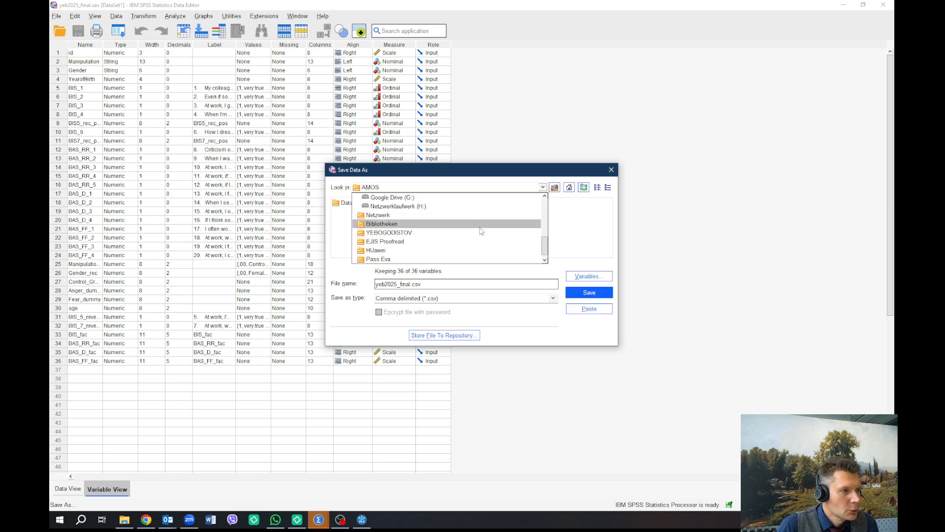
{"action": "scroll", "coordinate": [481, 231], "scroll_direction": "up", "scroll_amount": 2}
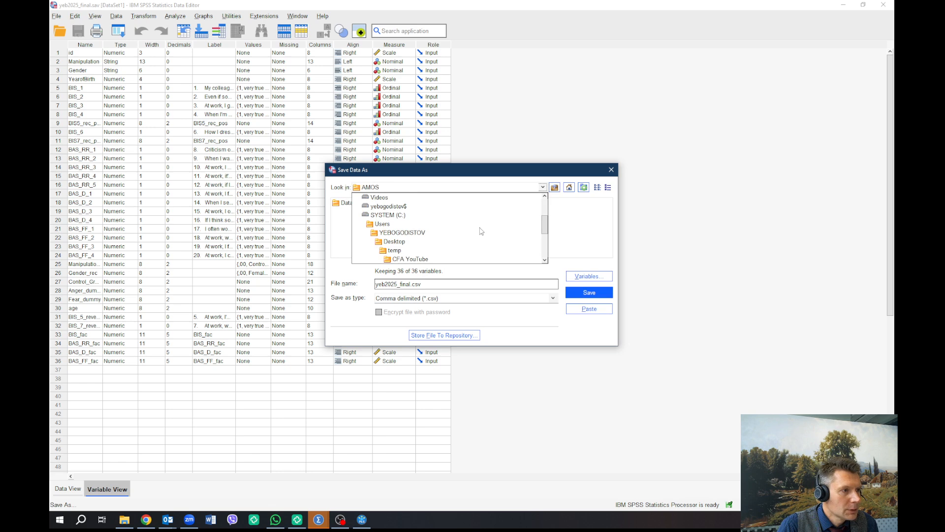
{"action": "left_click", "coordinate": [454, 259]}
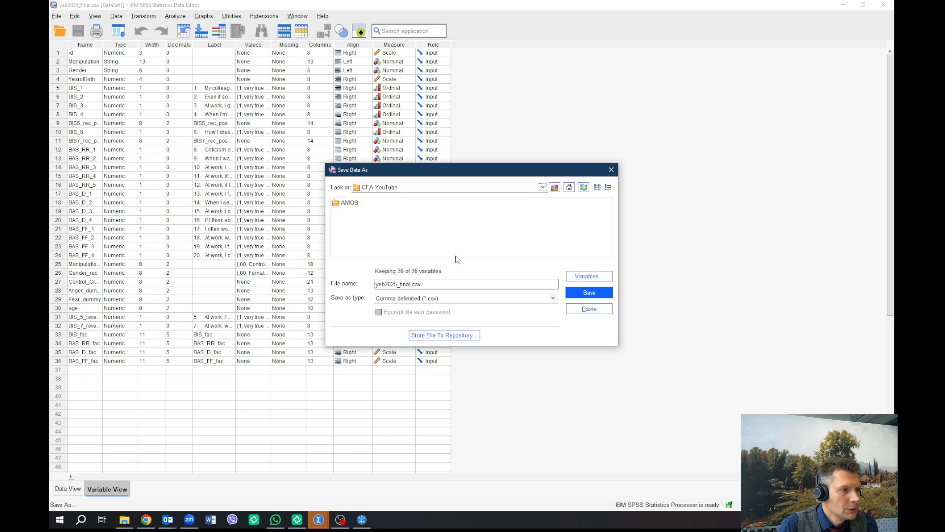
{"action": "right_click", "coordinate": [355, 219]}
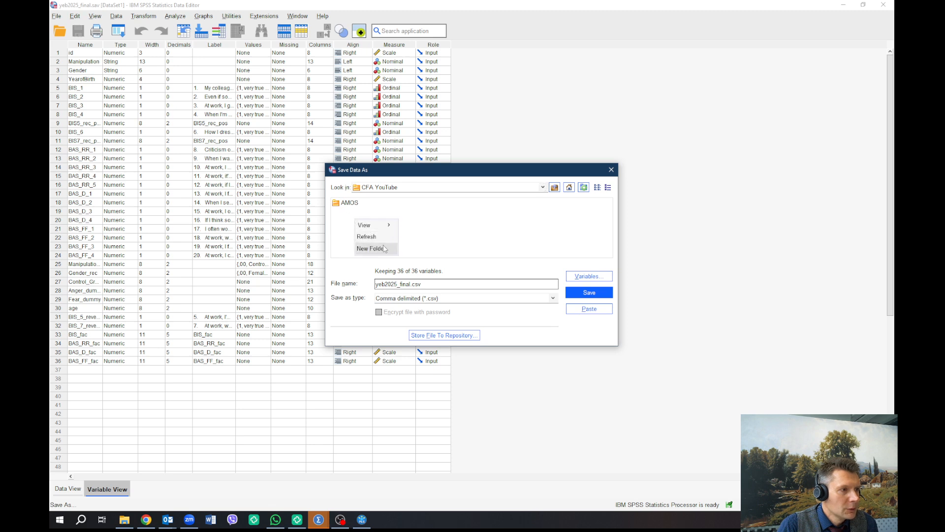
{"action": "left_click", "coordinate": [385, 248]}
{"action": "type", "text": "Smar"}
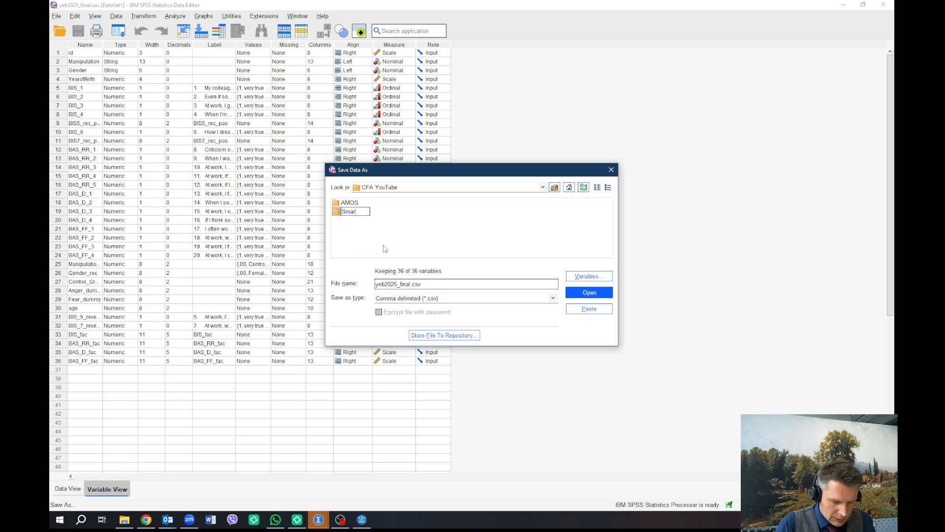
{"action": "type", "text": "tPLS"}
{"action": "key", "text": "Return"}
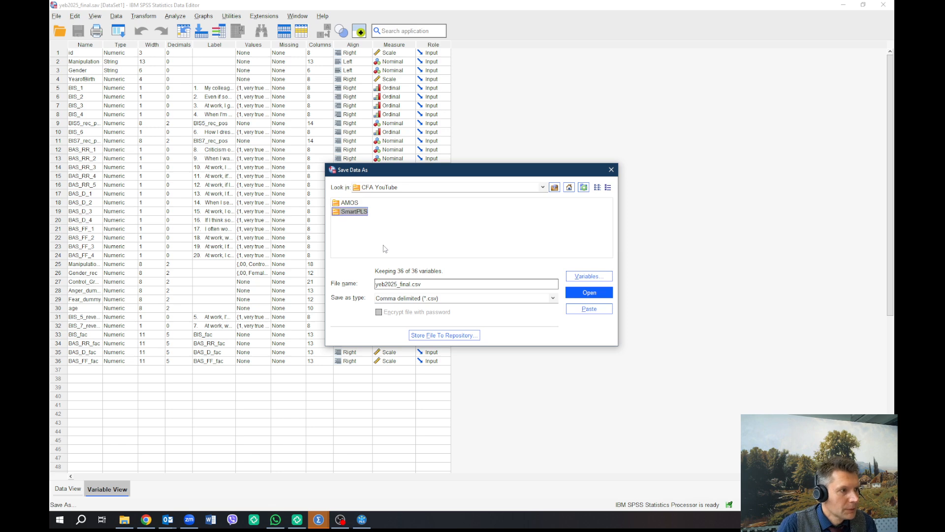
{"action": "double_click", "coordinate": [347, 212]}
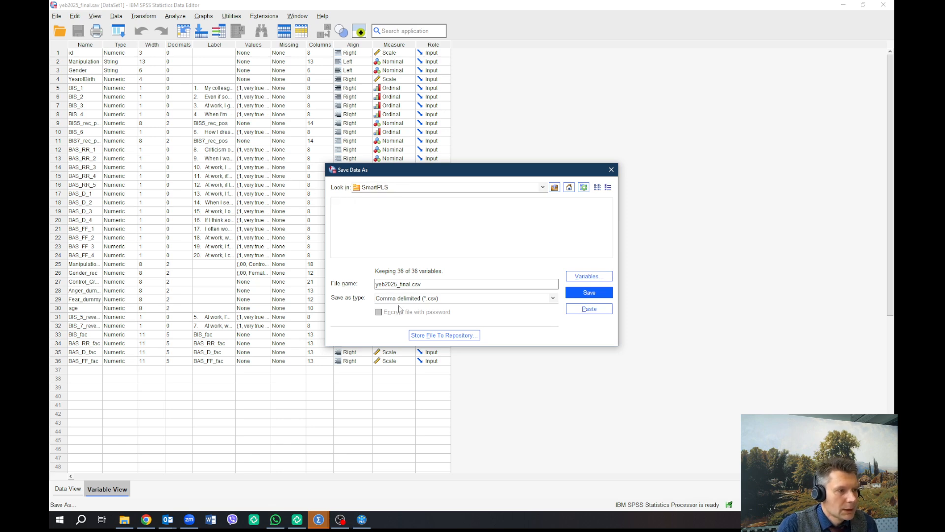
{"action": "left_click", "coordinate": [580, 292]}
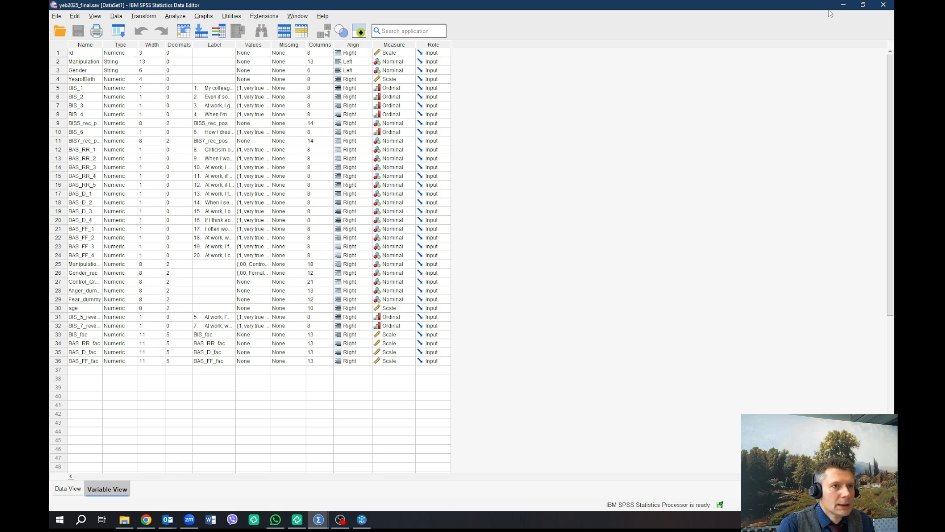
- Switch to SmartPLS and create a new project named YouTube RM Class
{"action": "left_click", "coordinate": [843, 4]}
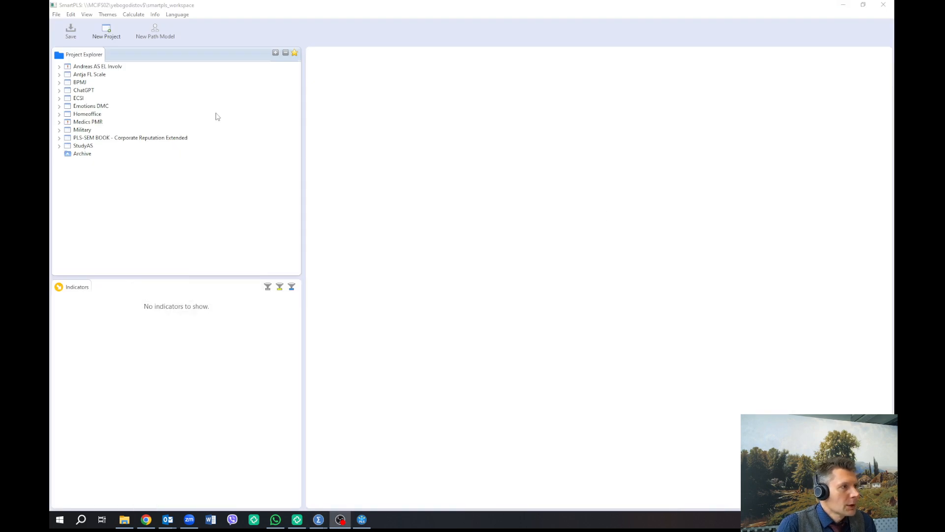
{"action": "left_click", "coordinate": [107, 30]}
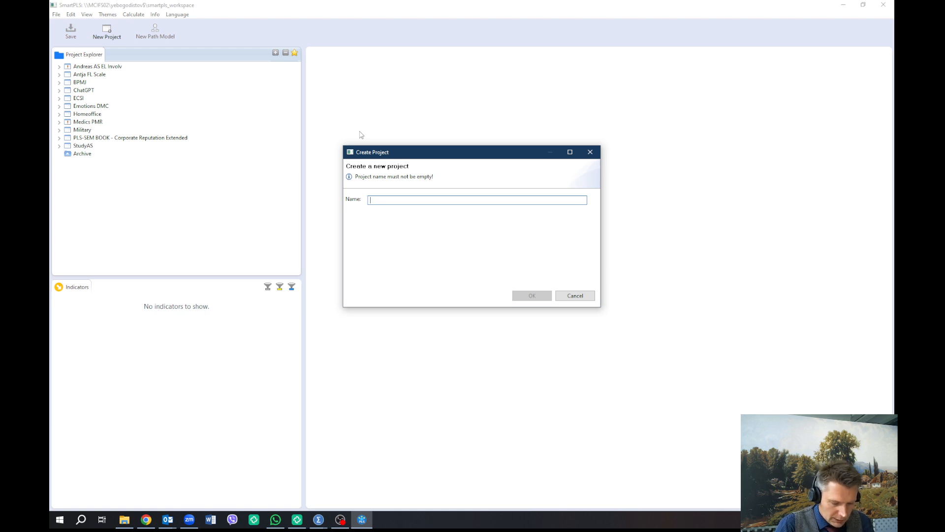
{"action": "type", "text": "YouTube"}
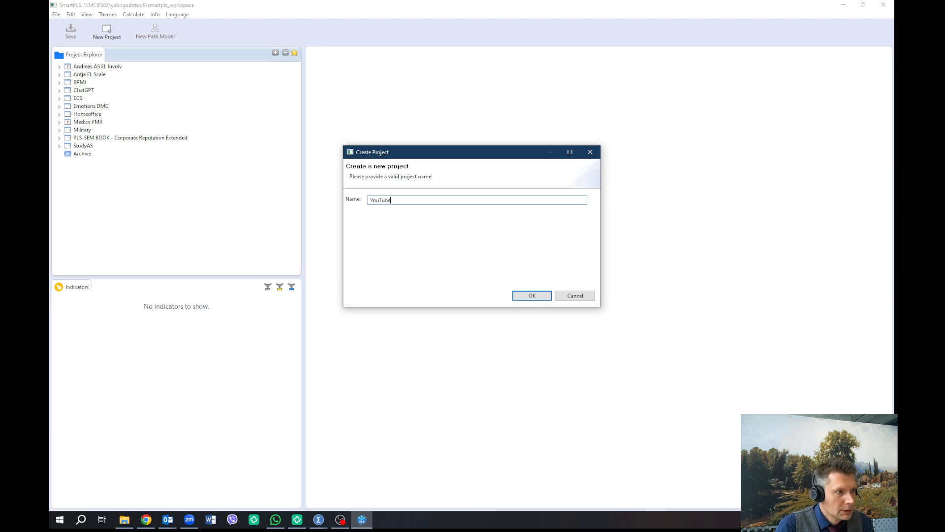
{"action": "type", "text": " RM Class"}
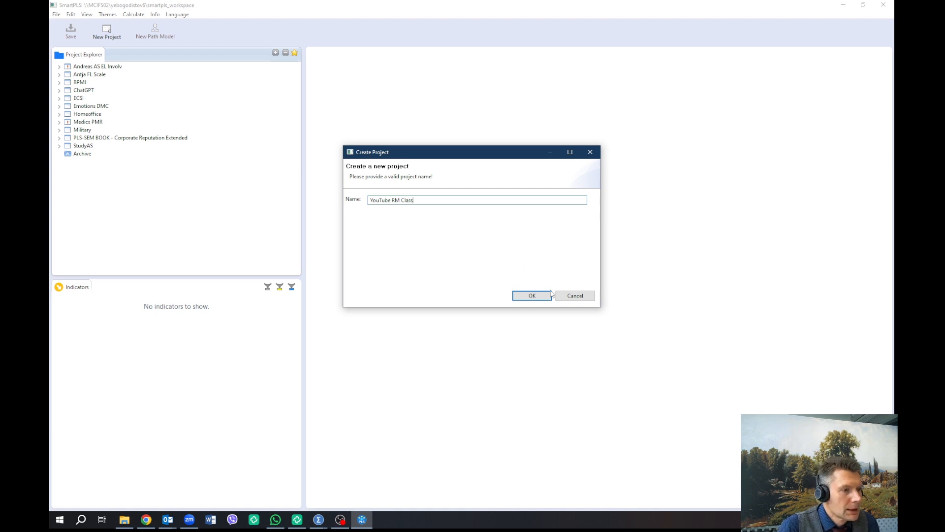
{"action": "left_click", "coordinate": [536, 296]}
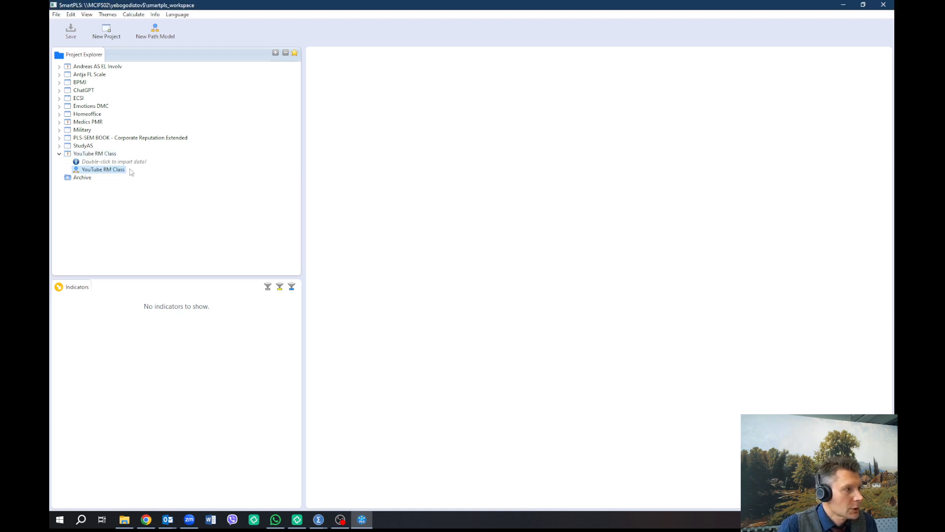
- Import yeb2025_final.csv from Desktop > temp > CFA YouTube > SmartPLS into the YouTube RM Class project, keeping the suggested data name, and review its indicators
{"action": "double_click", "coordinate": [118, 163]}
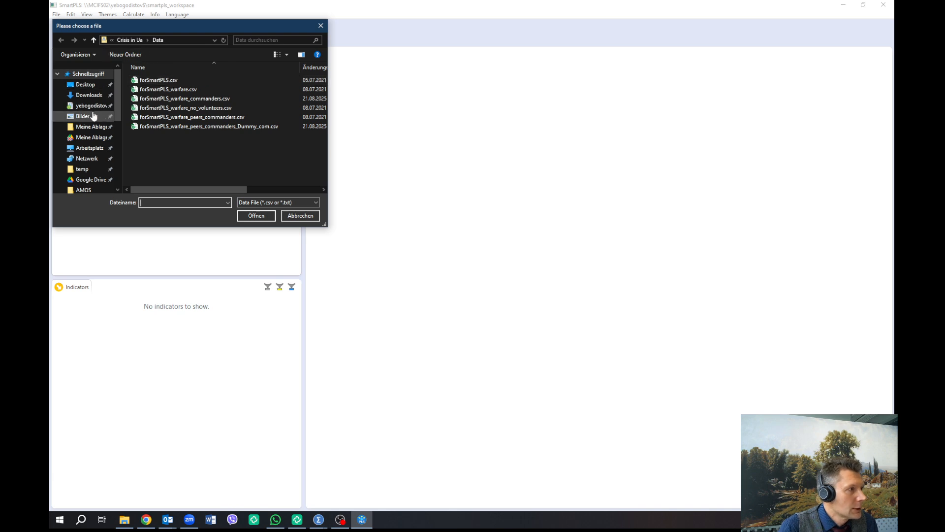
{"action": "left_click", "coordinate": [86, 85]}
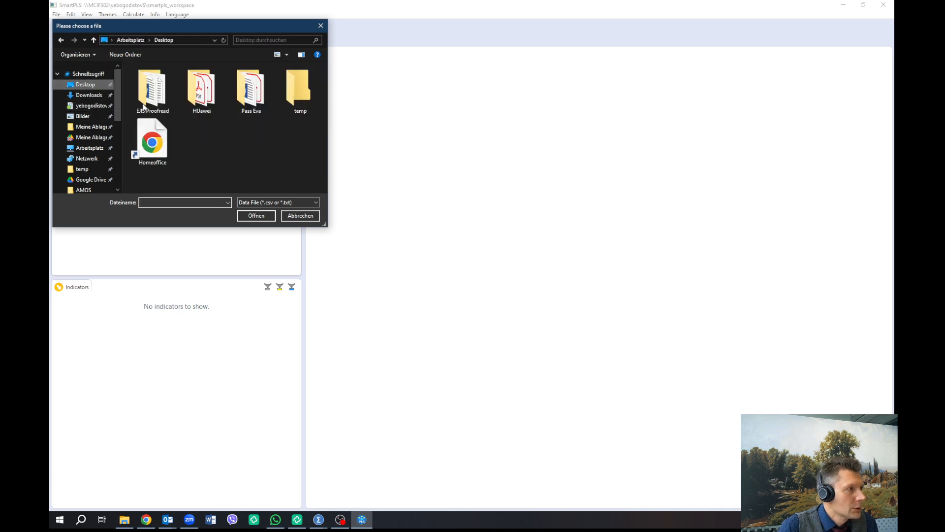
{"action": "double_click", "coordinate": [304, 98]}
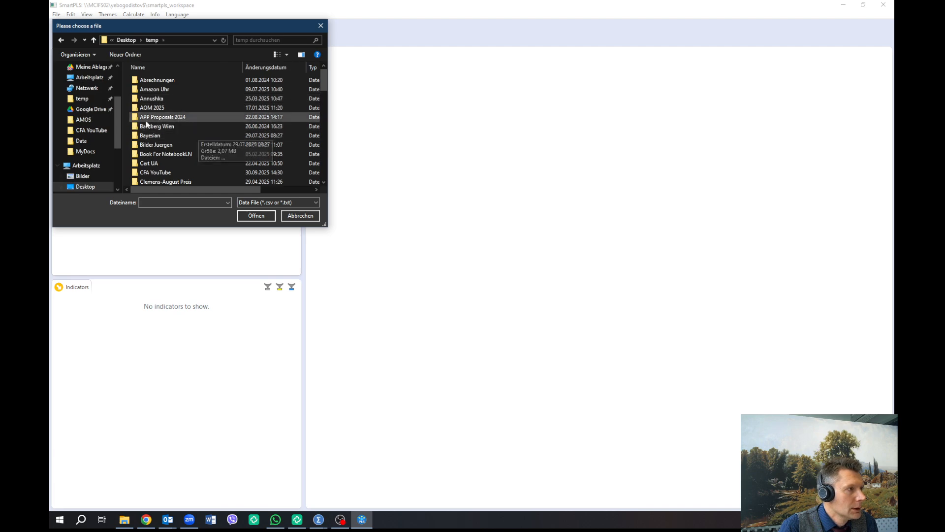
{"action": "double_click", "coordinate": [154, 174]}
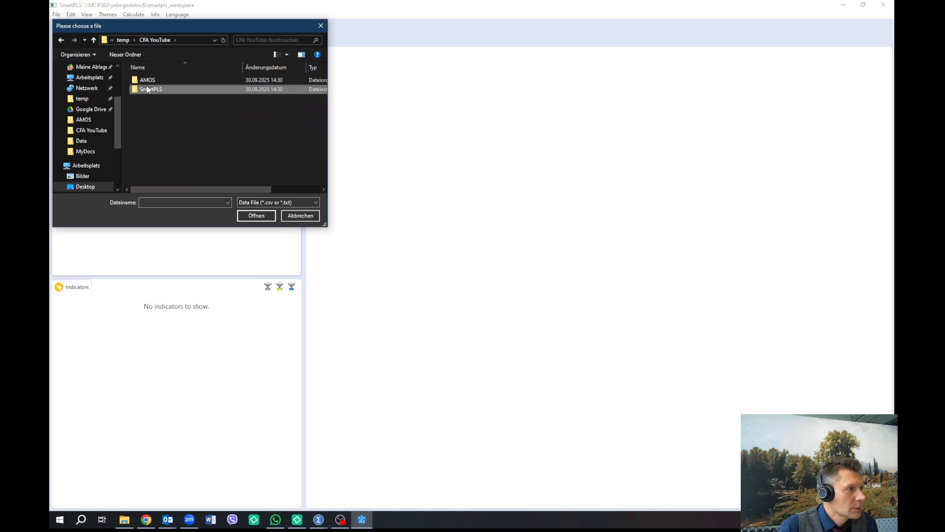
{"action": "double_click", "coordinate": [147, 89]}
{"action": "left_click", "coordinate": [146, 82]}
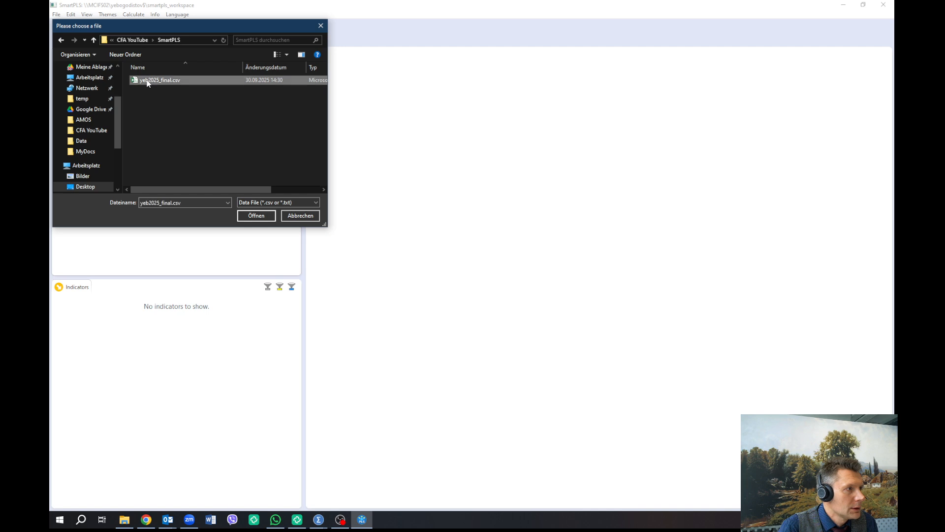
{"action": "left_click", "coordinate": [256, 216]}
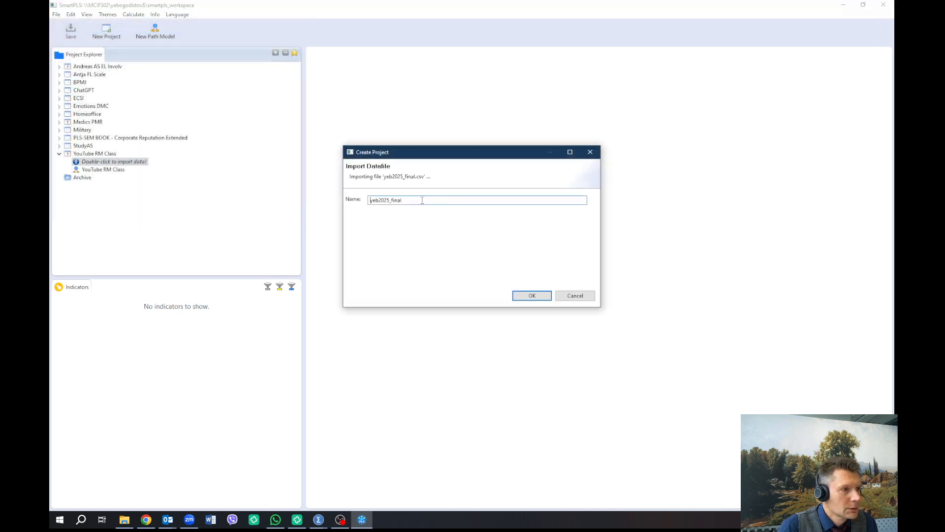
{"action": "left_click", "coordinate": [526, 298]}
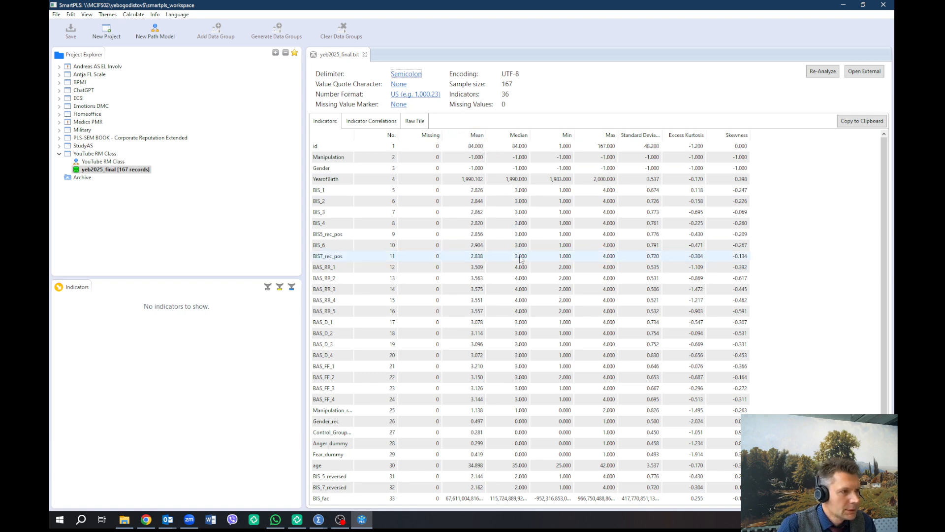
{"action": "scroll", "coordinate": [525, 272], "scroll_direction": "down", "scroll_amount": 1}
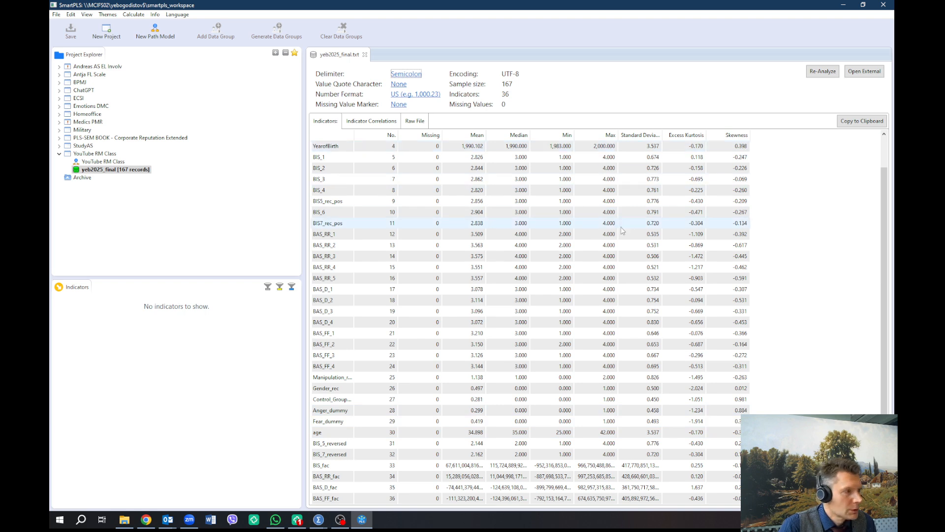
- Open the YouTube RM Class path model and place four latent variables one below another on the canvas
{"action": "left_click", "coordinate": [108, 162]}
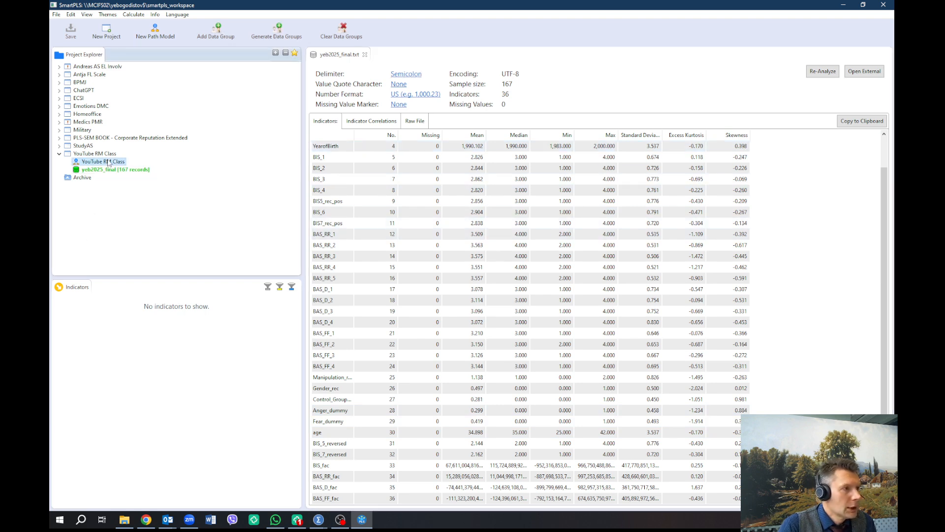
{"action": "double_click", "coordinate": [282, 166]}
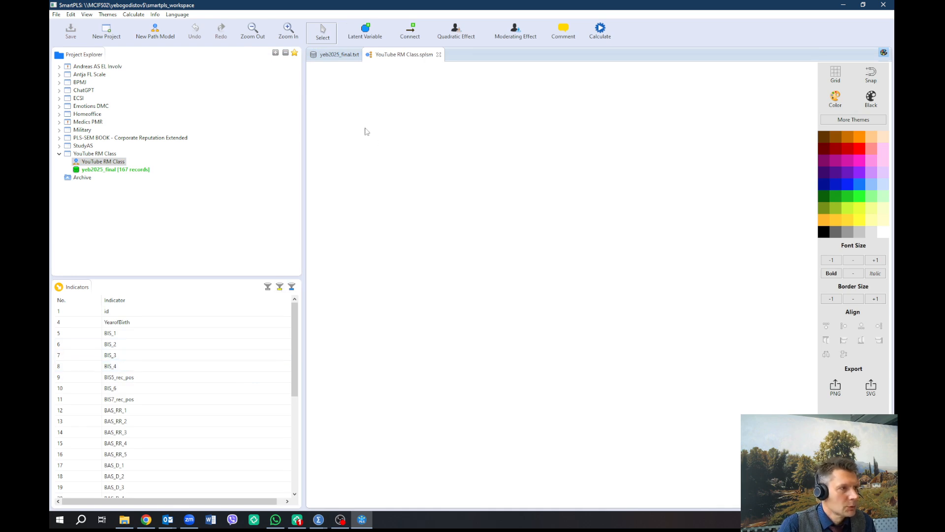
{"action": "left_click", "coordinate": [366, 31]}
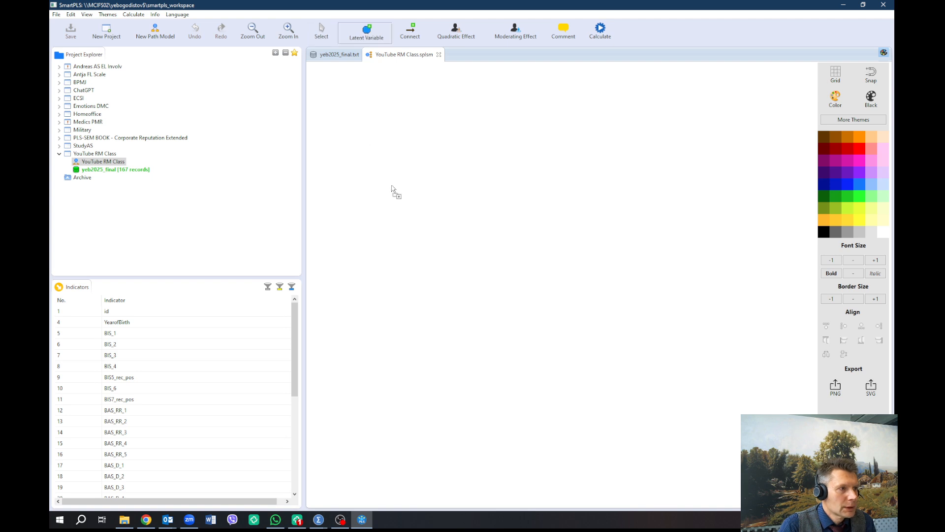
{"action": "left_click", "coordinate": [402, 190]}
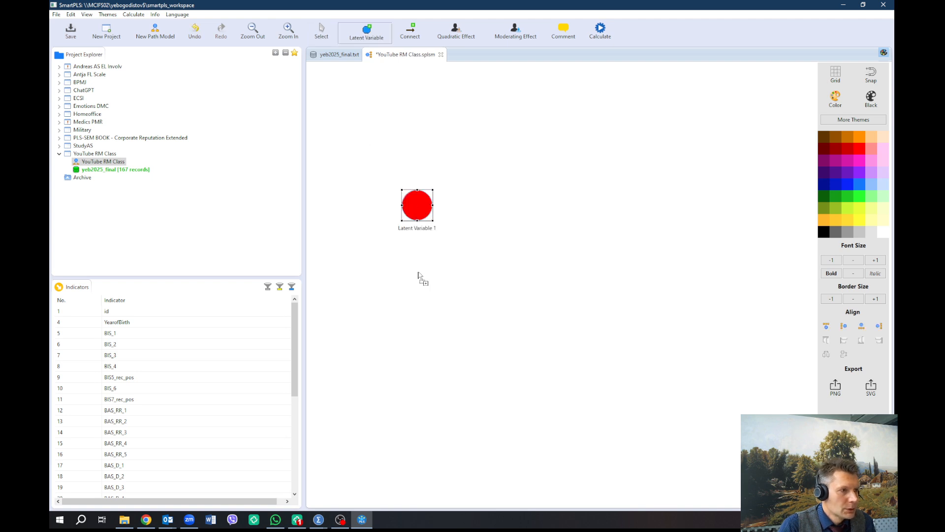
{"action": "left_click", "coordinate": [418, 272]}
{"action": "left_click", "coordinate": [421, 356]}
{"action": "left_click", "coordinate": [426, 437]}
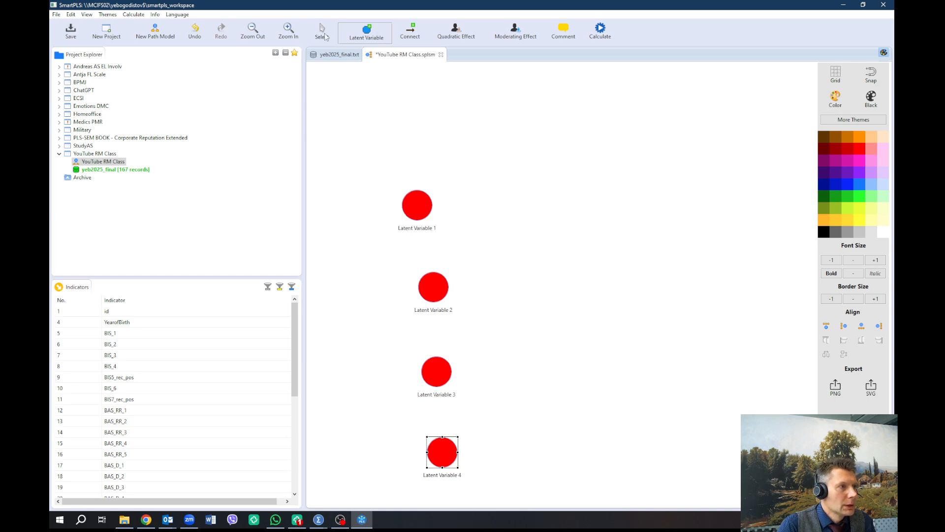
{"action": "left_click", "coordinate": [320, 36]}
- Rename Latent Variable 1 as BAS and move Latent Variable 2 up closer beneath it
{"action": "double_click", "coordinate": [418, 209]}
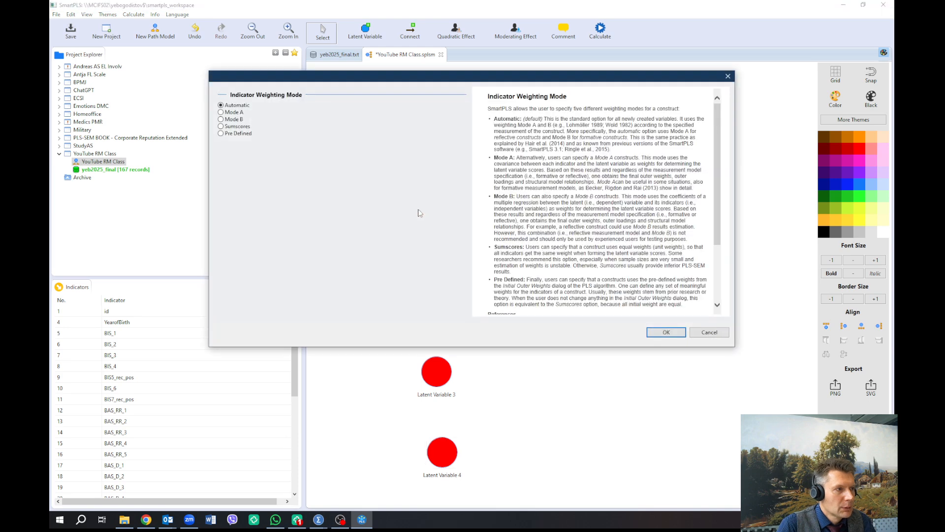
{"action": "left_click", "coordinate": [709, 332]}
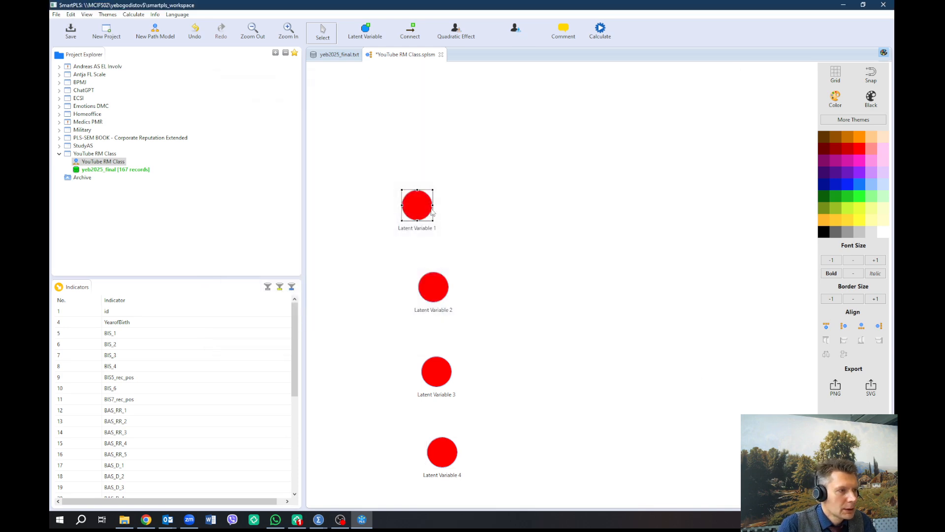
{"action": "right_click", "coordinate": [426, 210]}
{"action": "left_click", "coordinate": [436, 212]}
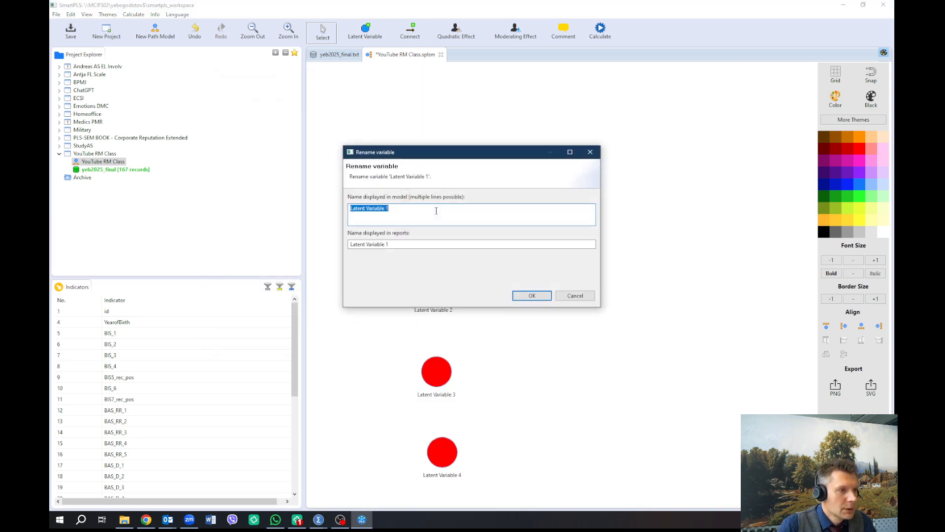
{"action": "type", "text": "BAS"}
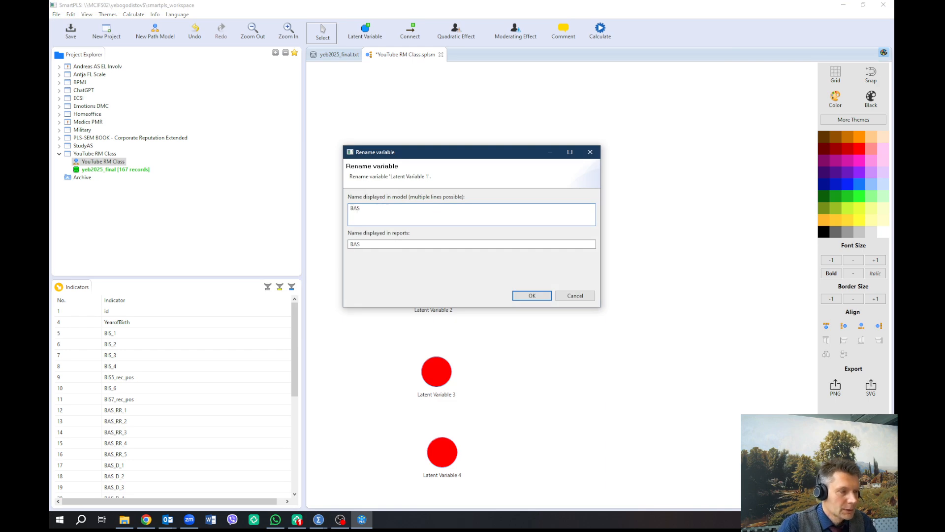
{"action": "left_click", "coordinate": [544, 296]}
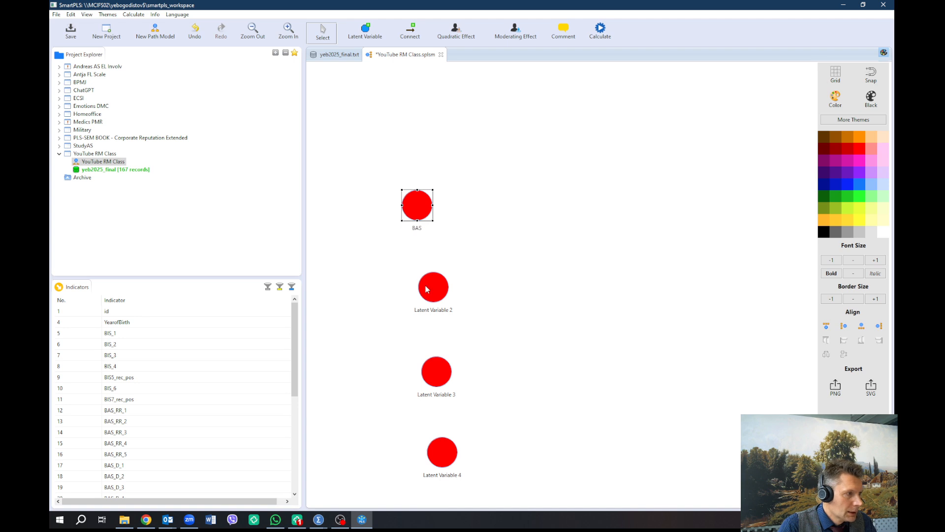
{"action": "left_click", "coordinate": [426, 289]}
{"action": "left_click_drag", "start_coordinate": [434, 294], "coordinate": [405, 277]}
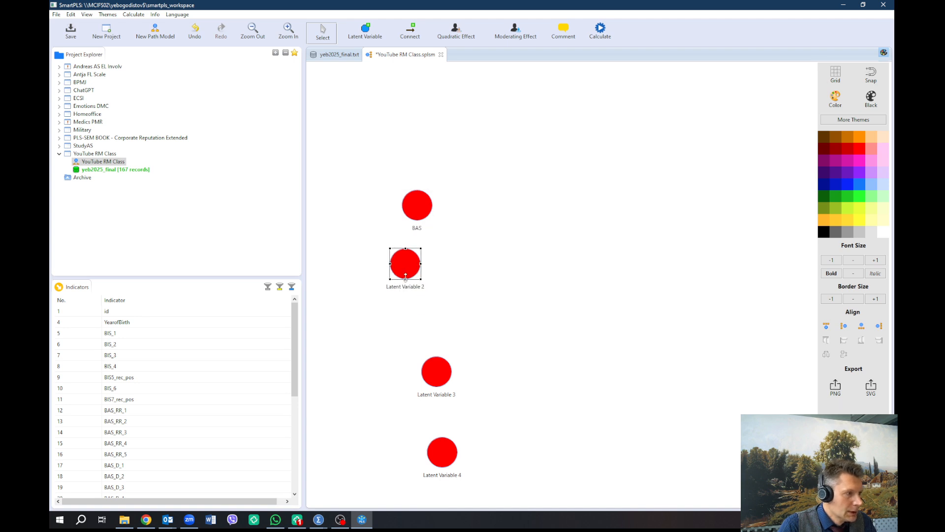
- Correct the name of the topmost latent variable to BIS
{"action": "left_click", "coordinate": [421, 218]}
{"action": "right_click", "coordinate": [420, 216]}
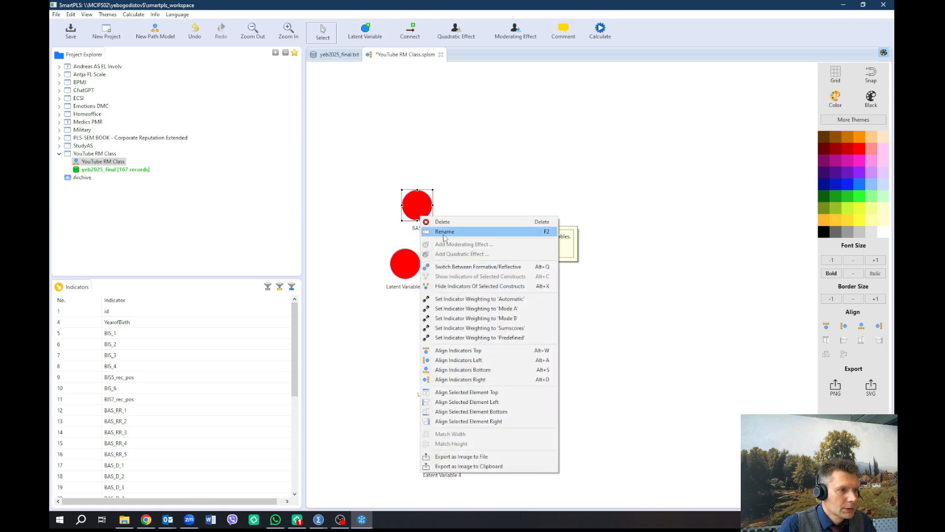
{"action": "left_click", "coordinate": [422, 230]}
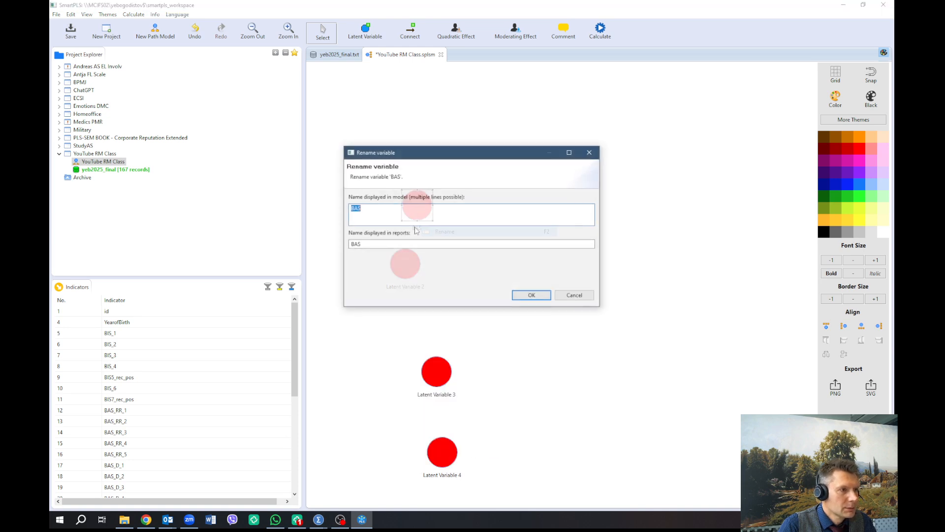
{"action": "left_click", "coordinate": [357, 209]}
{"action": "key", "text": "BackSpace"}
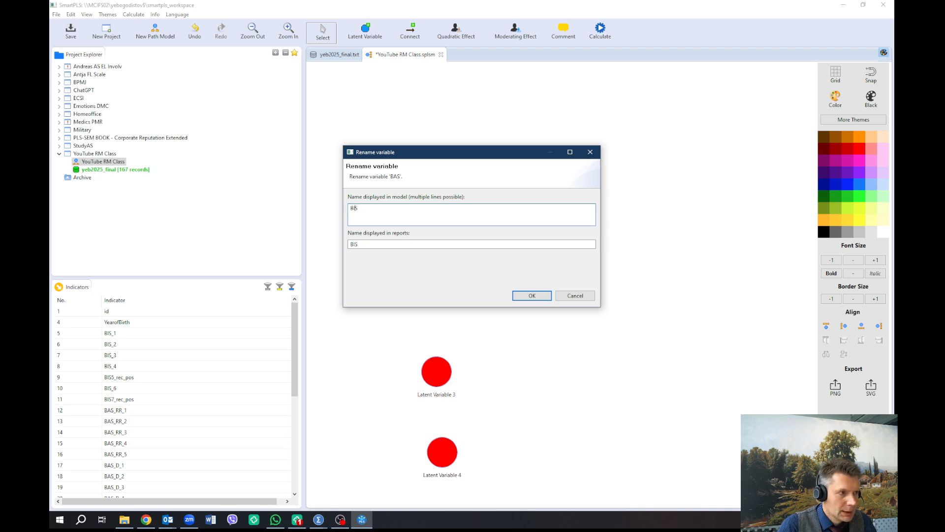
{"action": "type", "text": "I"}
{"action": "left_click", "coordinate": [532, 295]}
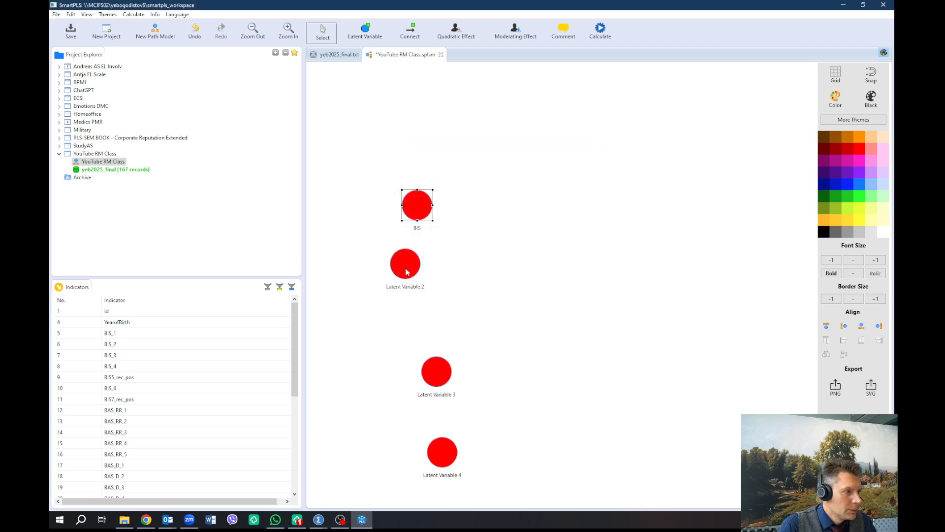
- Rename Latent Variable 2 as BAS_RR for both the model and the reports
{"action": "left_click", "coordinate": [406, 271]}
{"action": "right_click", "coordinate": [407, 272]}
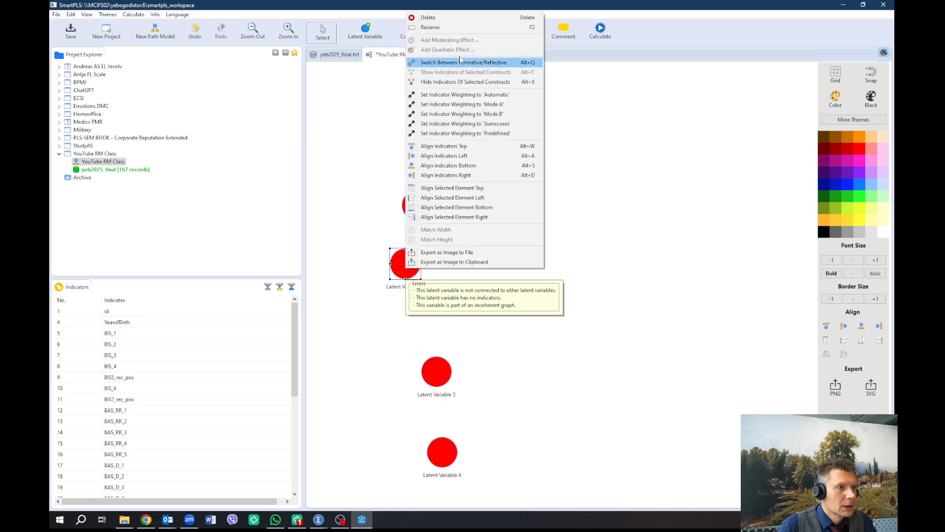
{"action": "left_click", "coordinate": [445, 27]}
{"action": "key", "text": "BackSpace"}
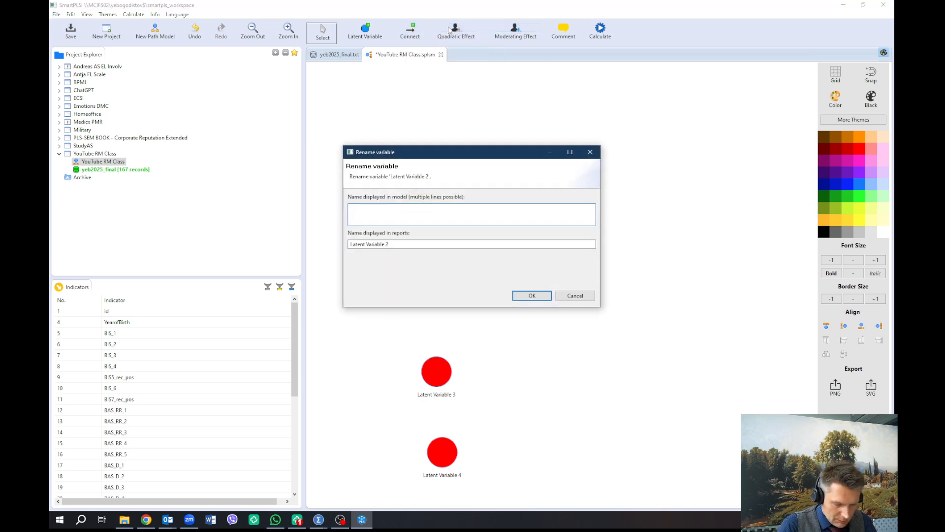
{"action": "type", "text": "BAS_RR"}
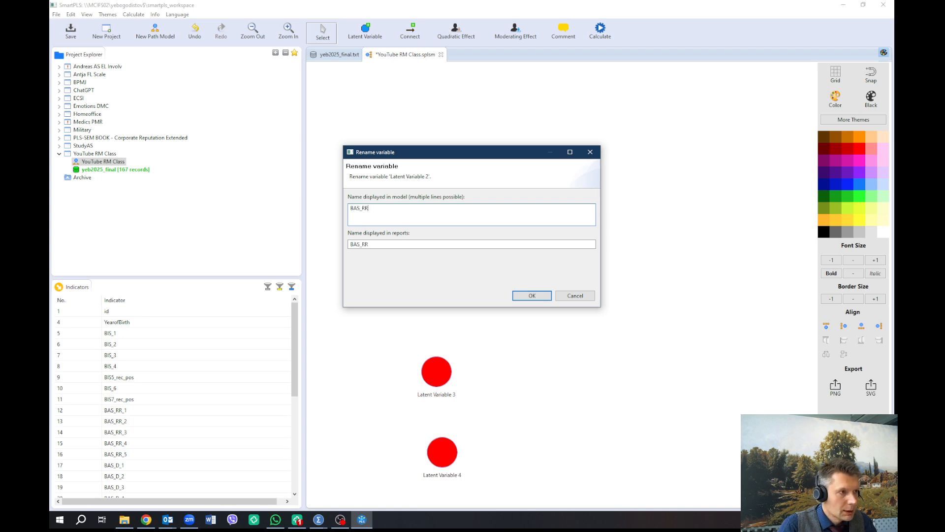
{"action": "left_click", "coordinate": [532, 295]}
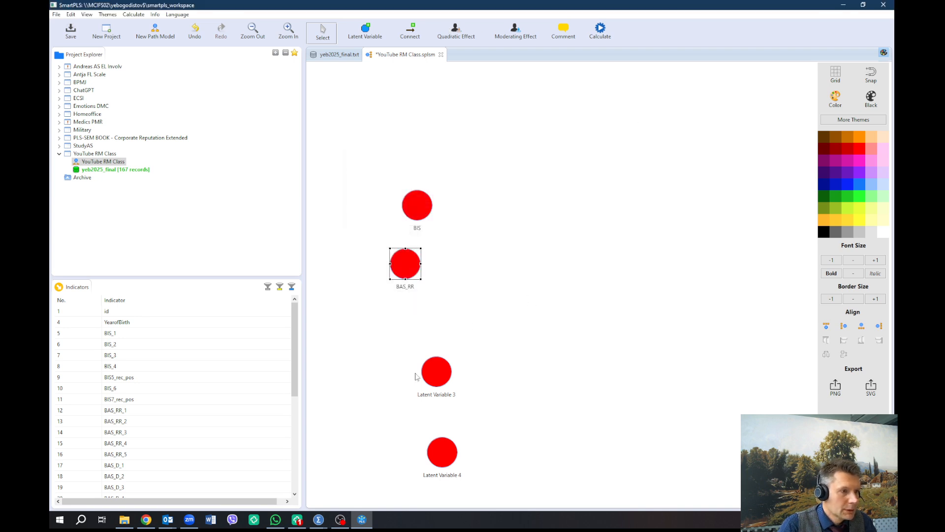
- Rename Latent Variable 3 as BAS_D for both the model and the reports
{"action": "right_click", "coordinate": [437, 376]}
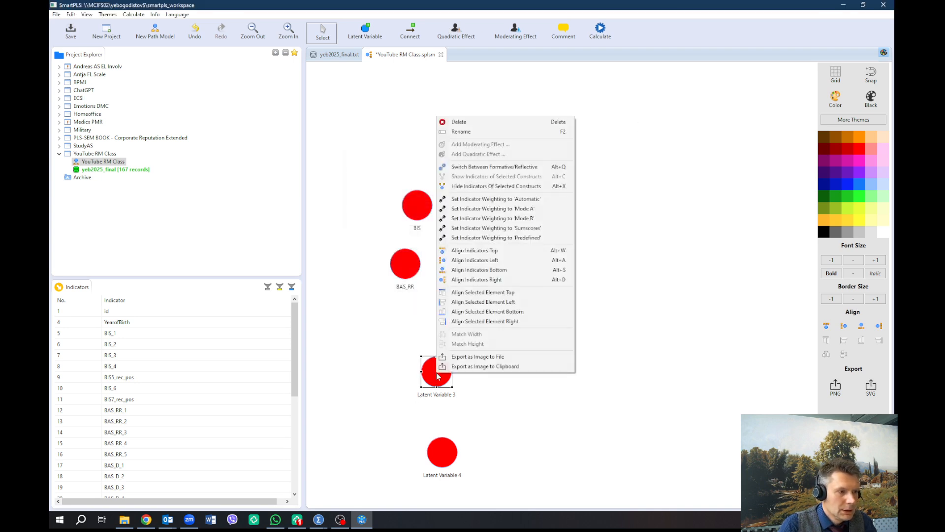
{"action": "left_click", "coordinate": [476, 133]}
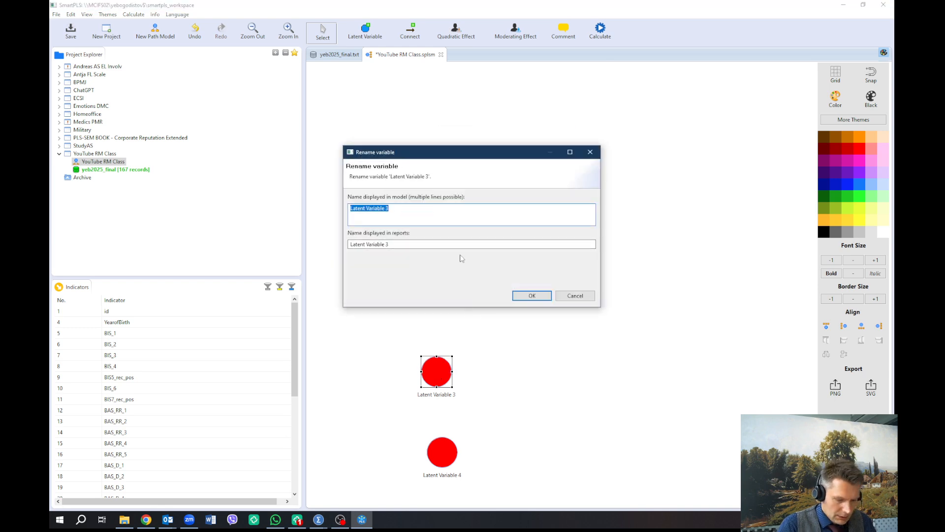
{"action": "type", "text": "BAS"}
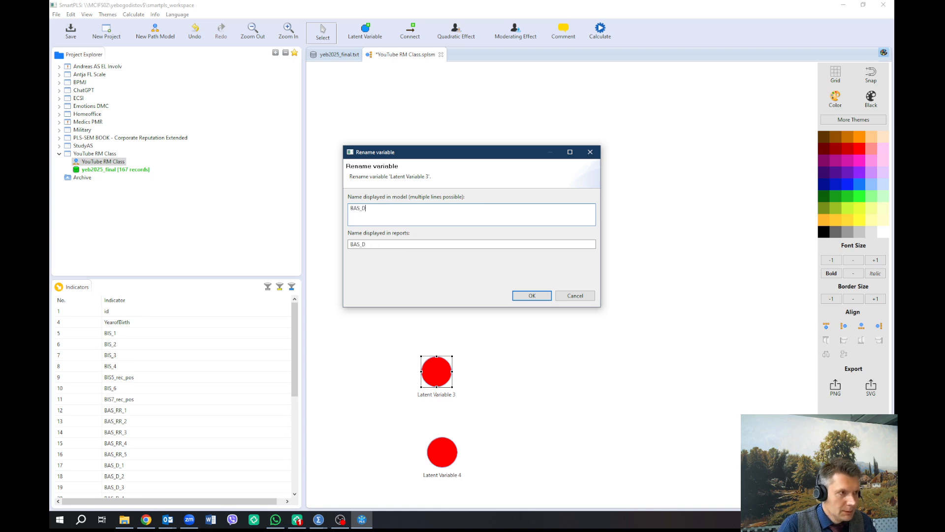
{"action": "type", "text": "_D"}
{"action": "left_click", "coordinate": [532, 295]}
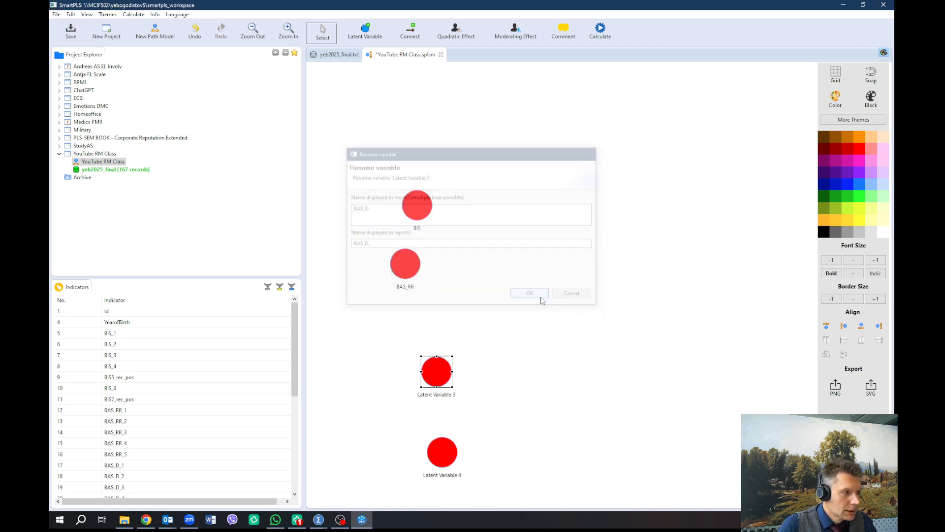
- Rename Latent Variable 4 as BAS_FF, matching the prefix of its indicators
{"action": "scroll", "coordinate": [252, 409], "scroll_direction": "down", "scroll_amount": 3}
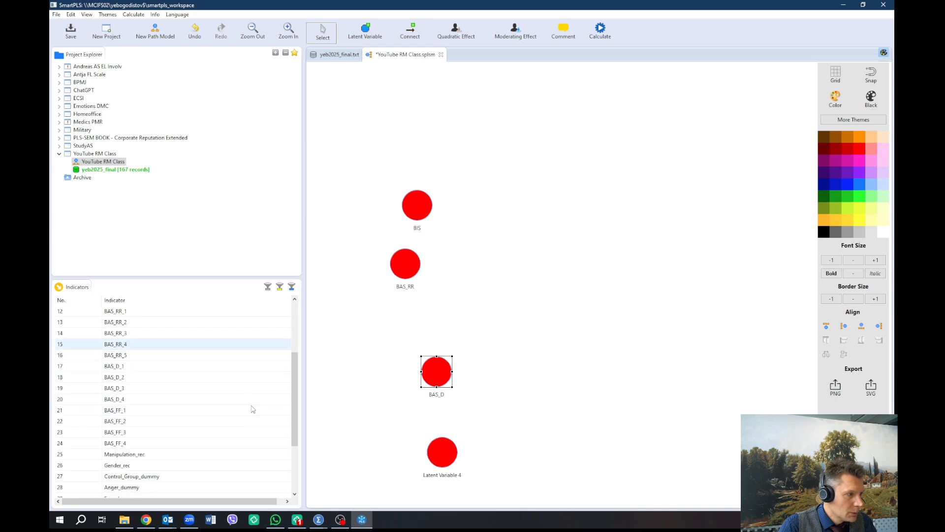
{"action": "right_click", "coordinate": [445, 455]}
{"action": "left_click", "coordinate": [480, 212]}
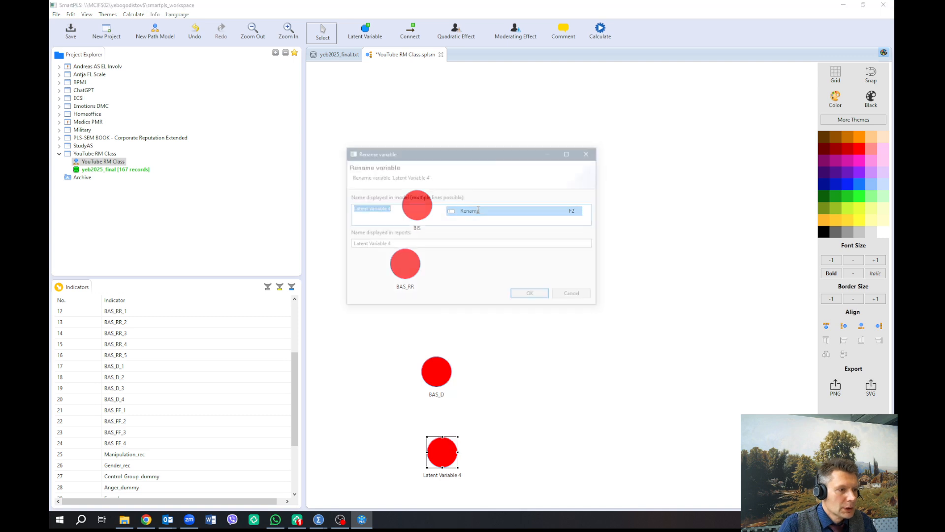
{"action": "type", "text": "BAS_FF"}
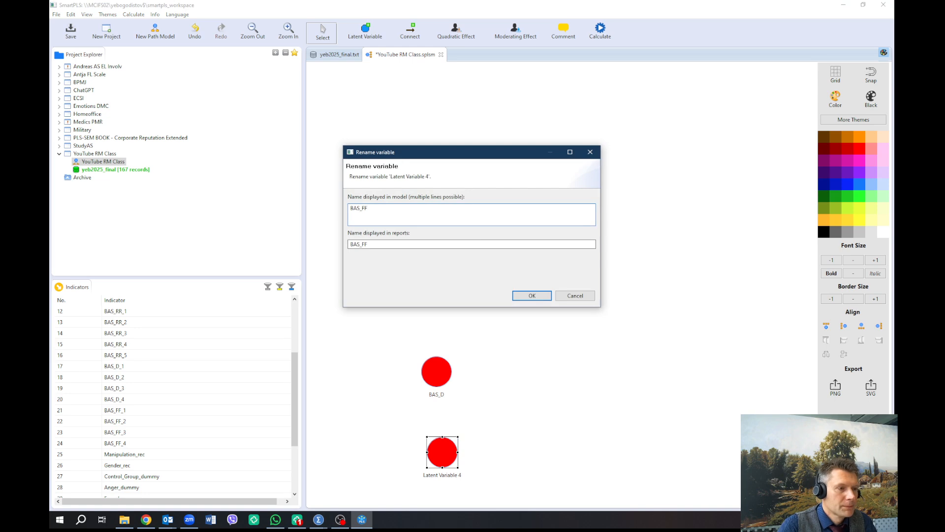
{"action": "left_click", "coordinate": [546, 297]}
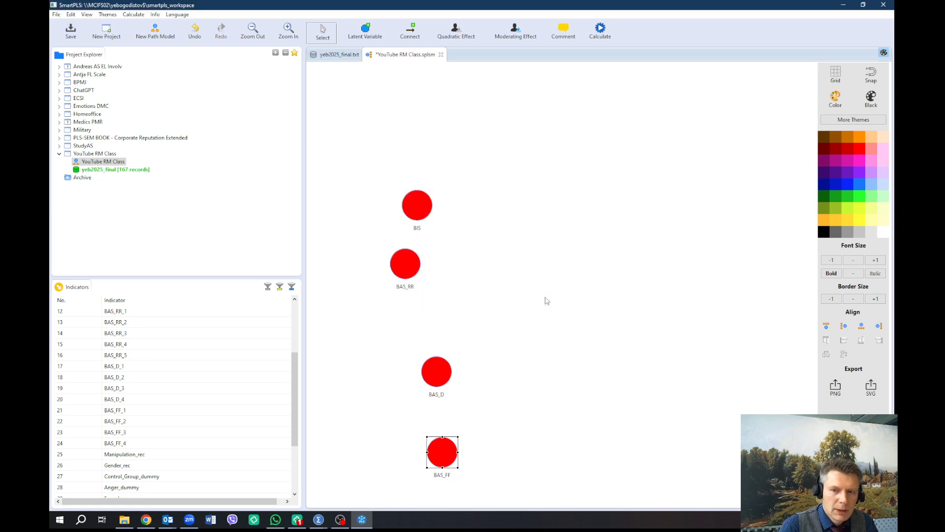
- Arrange BIS, BAS_RR, BAS_D and BAS_FF in one vertical, roughly evenly spaced column on the canvas
{"action": "left_click_drag", "start_coordinate": [427, 207], "coordinate": [414, 178]}
{"action": "left_click", "coordinate": [405, 259]}
{"action": "left_click_drag", "start_coordinate": [414, 239], "coordinate": [414, 242]}
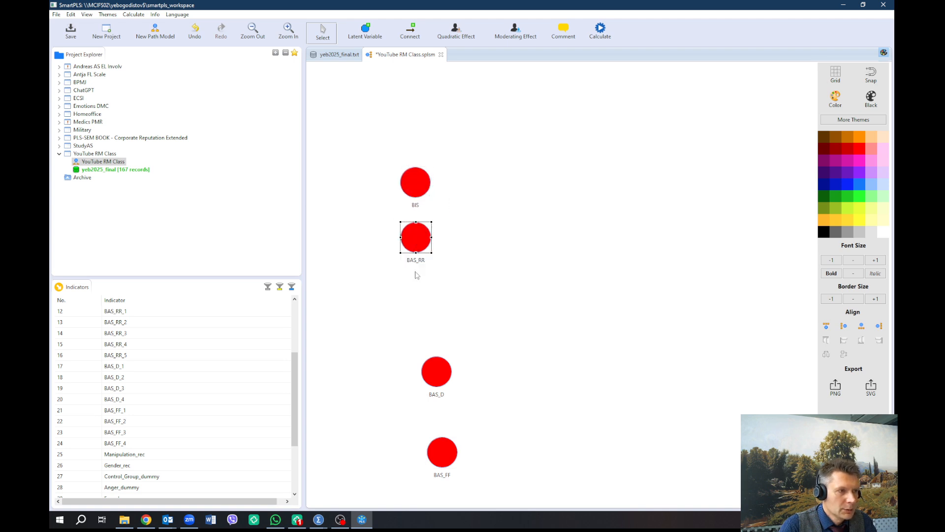
{"action": "left_click_drag", "start_coordinate": [432, 362], "coordinate": [427, 344]}
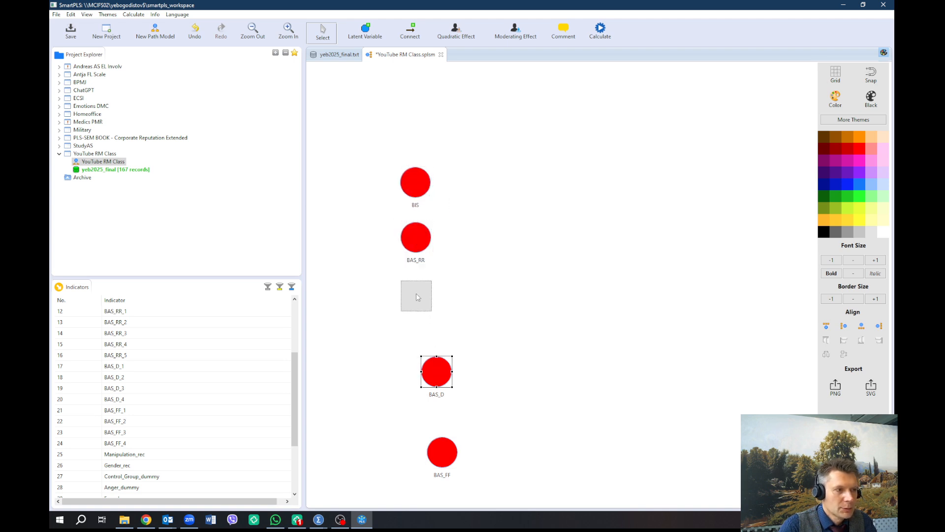
{"action": "left_click_drag", "start_coordinate": [415, 293], "coordinate": [415, 295]}
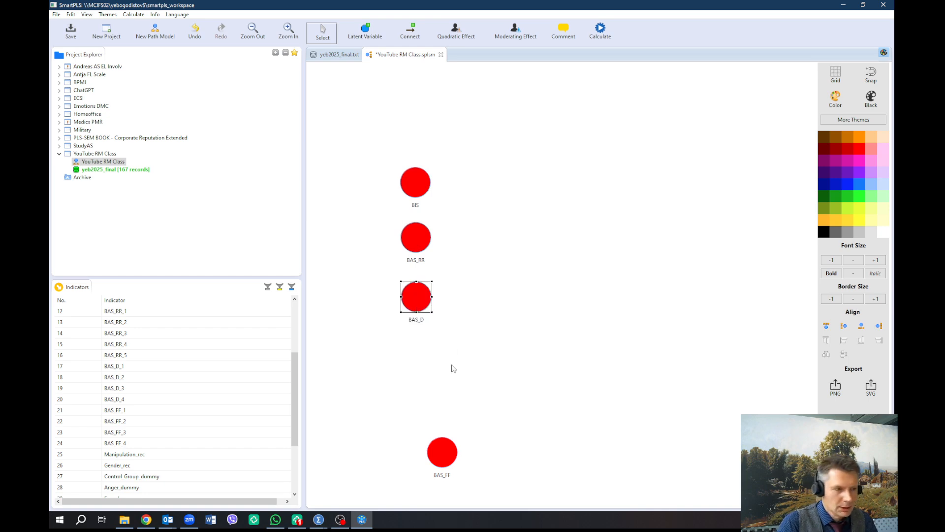
{"action": "left_click_drag", "start_coordinate": [441, 456], "coordinate": [415, 355]}
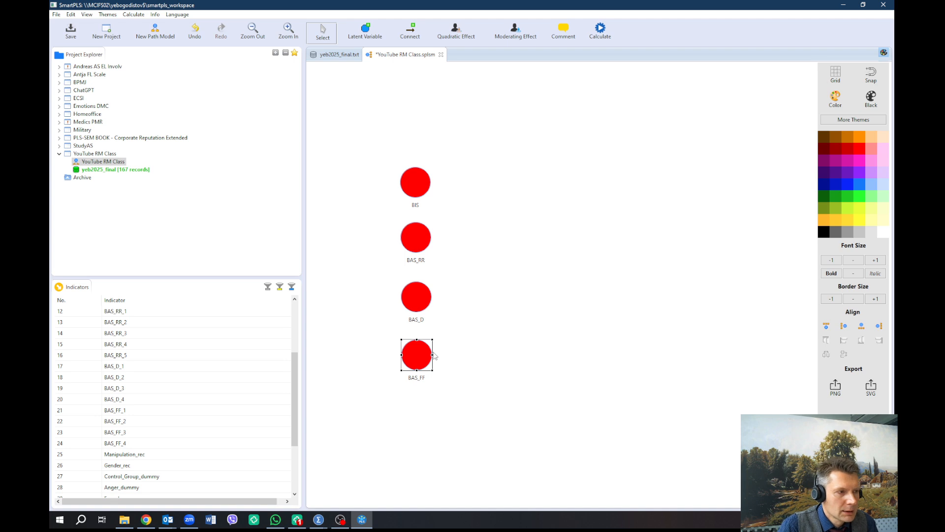
- Assign the indicators BIS_1 to BIS_4, BIS5_rec_pos, BIS_6 and BIS7_rec_pos to the BIS latent variable
{"action": "scroll", "coordinate": [195, 362], "scroll_direction": "up", "scroll_amount": 4}
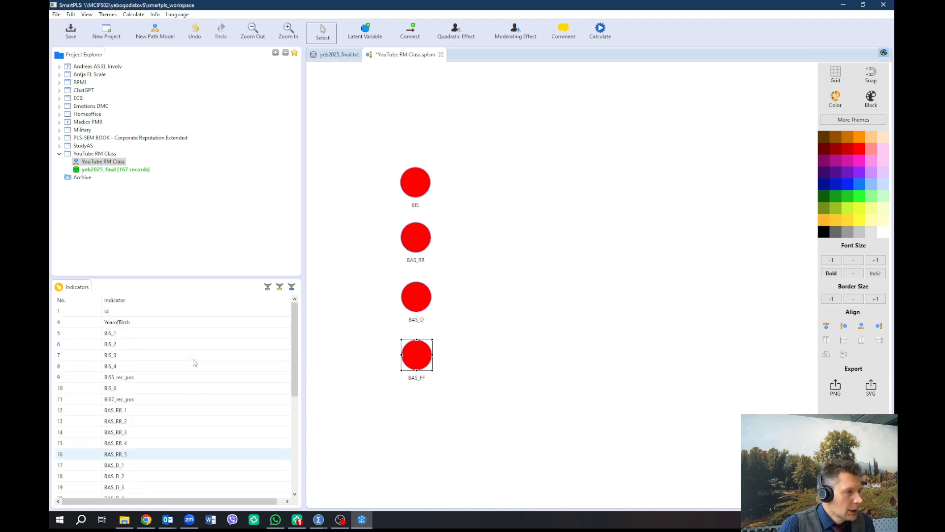
{"action": "left_click", "coordinate": [131, 335]}
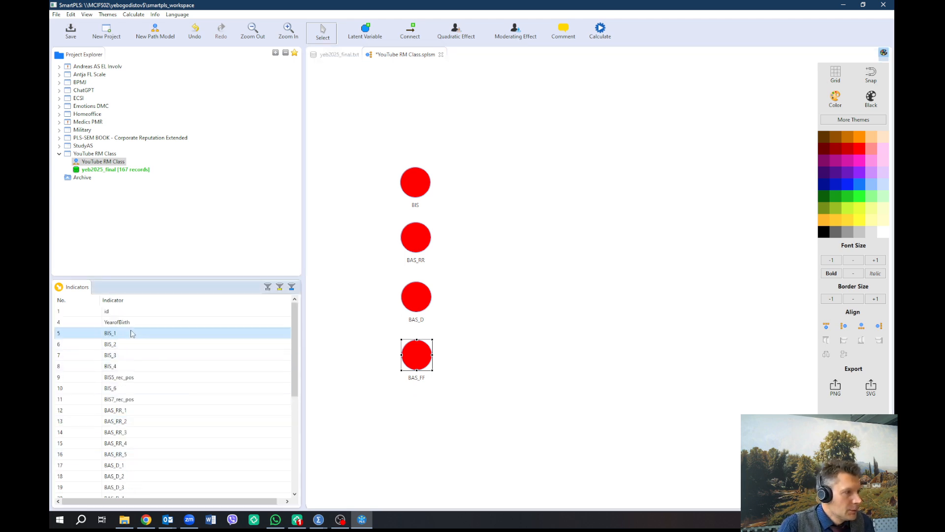
{"action": "left_click", "coordinate": [129, 368], "text": "shift"}
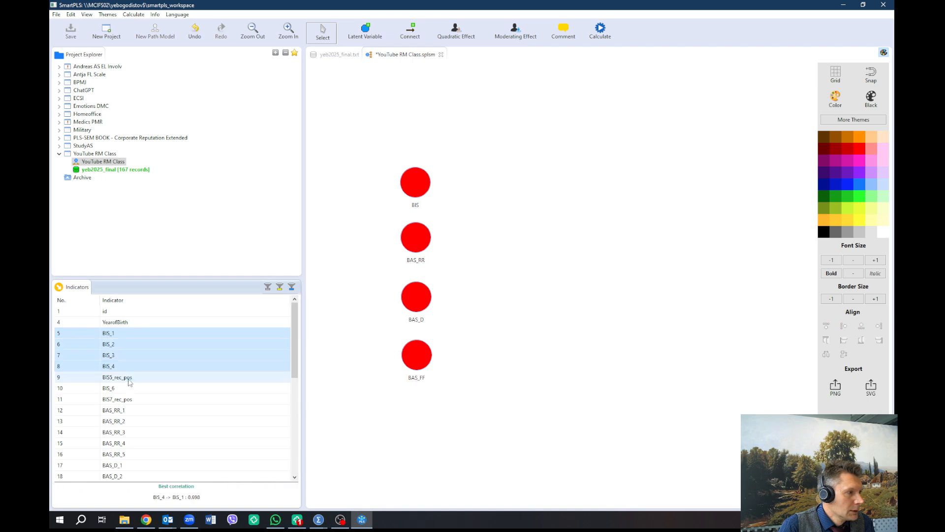
{"action": "left_click", "coordinate": [129, 400], "text": "shift"}
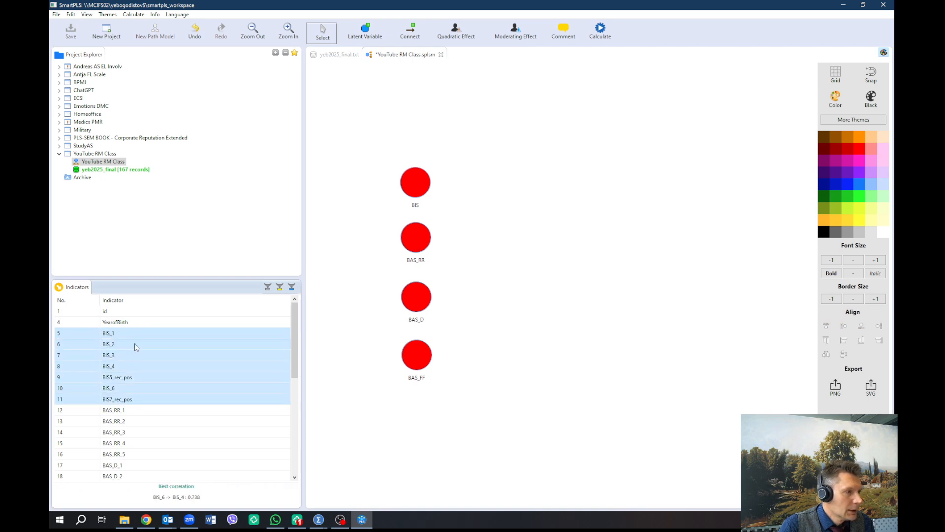
{"action": "left_click_drag", "start_coordinate": [135, 347], "coordinate": [417, 186]}
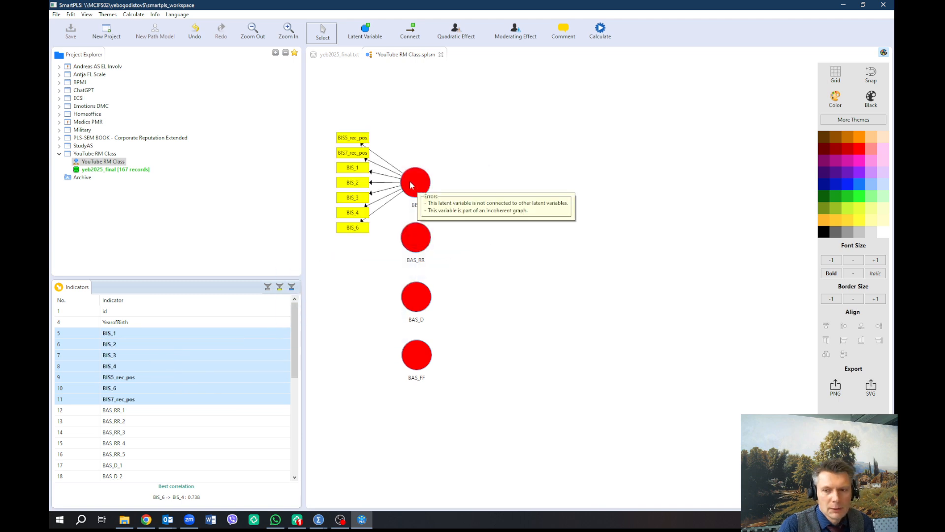
- Assign the indicators BAS_RR_1 to BAS_RR_5 to the BAS_RR latent variable
{"action": "left_click", "coordinate": [142, 411]}
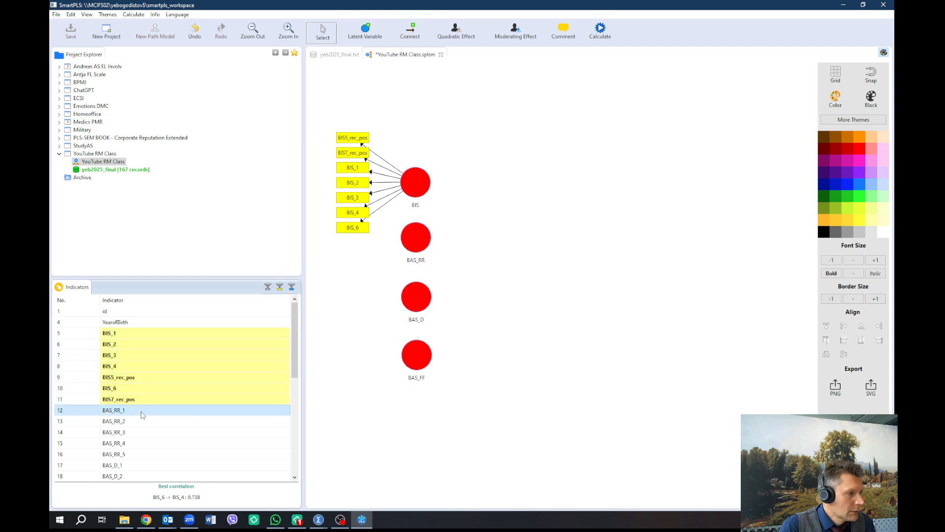
{"action": "left_click", "coordinate": [140, 457], "text": "shift"}
{"action": "left_click_drag", "start_coordinate": [132, 416], "coordinate": [418, 237]}
- Assign the indicators BAS_D_1 to BAS_D_4 to the BAS_D latent variable
{"action": "scroll", "coordinate": [183, 436], "scroll_direction": "down", "scroll_amount": 2}
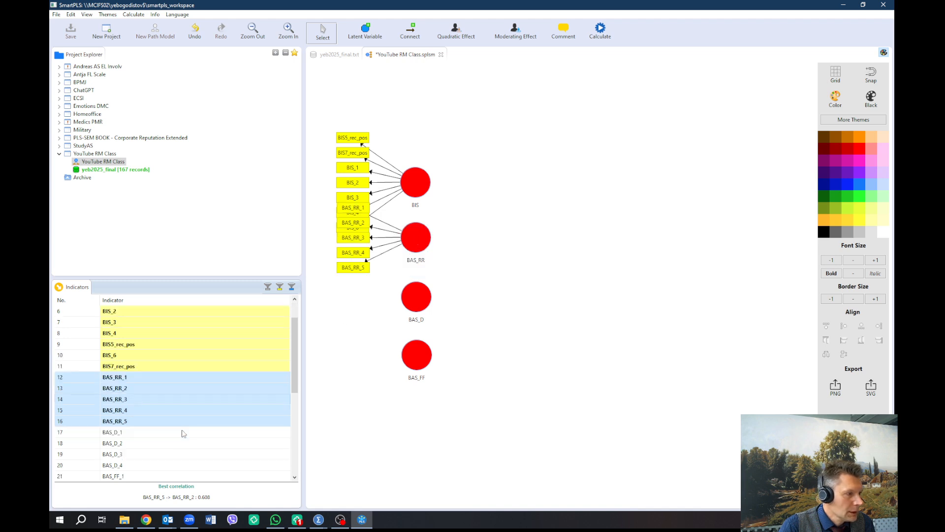
{"action": "left_click", "coordinate": [182, 400]}
{"action": "left_click", "coordinate": [182, 431], "text": "shift"}
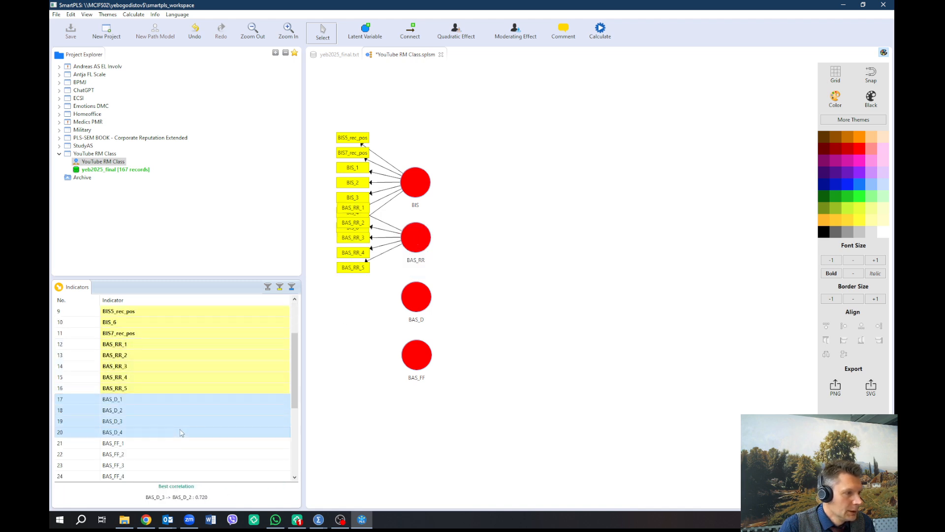
{"action": "left_click_drag", "start_coordinate": [182, 403], "coordinate": [419, 299]}
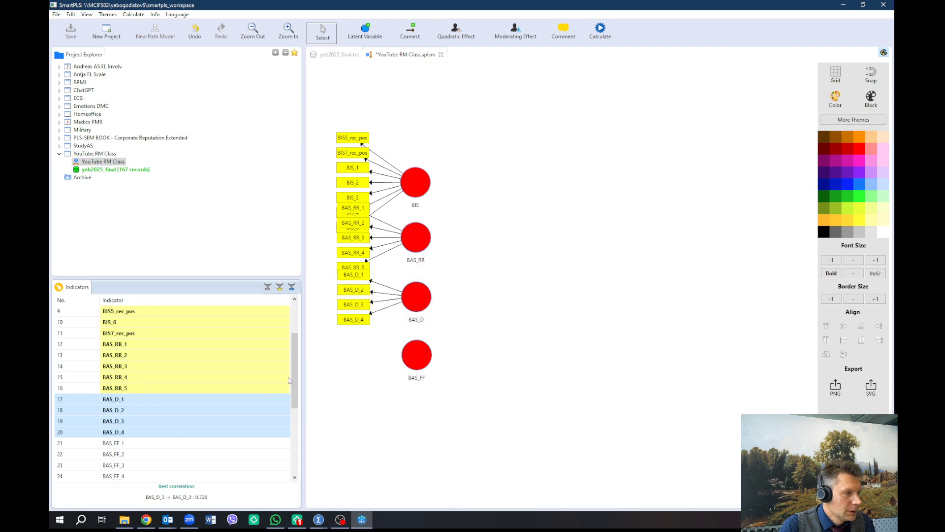
- Assign the indicators BAS_FF_1 to BAS_FF_4 to the BAS_FF latent variable
{"action": "scroll", "coordinate": [240, 393], "scroll_direction": "down", "scroll_amount": 1}
{"action": "left_click", "coordinate": [212, 410]}
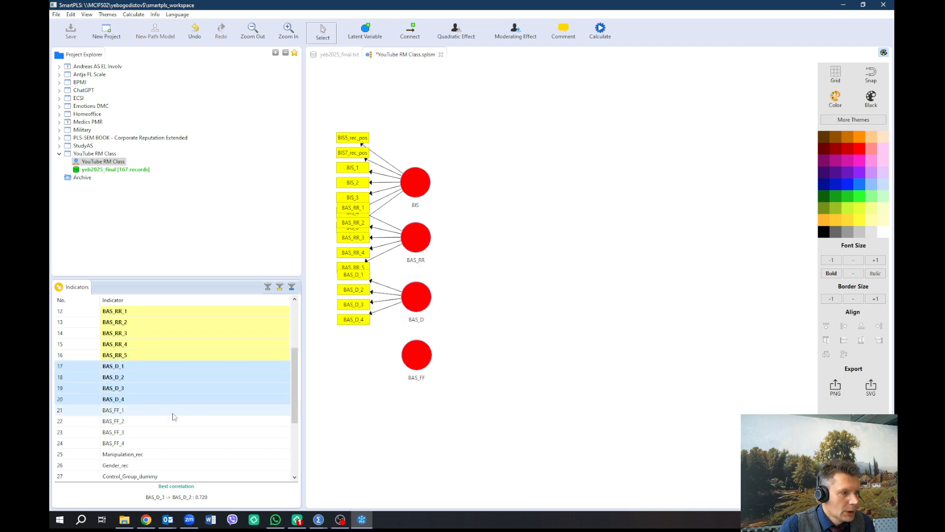
{"action": "left_click", "coordinate": [173, 443], "text": "shift"}
{"action": "left_click_drag", "start_coordinate": [174, 420], "coordinate": [416, 355]}
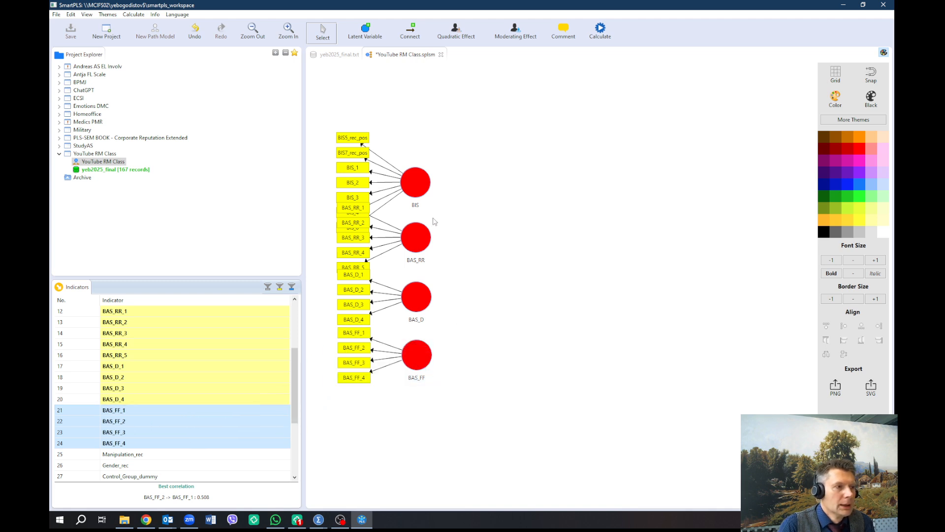
- Create two single-indicator latent variables beside the existing column, one from Anger_dummy and one below it from Fear_dummy
{"action": "mouse_move", "coordinate": [406, 182]}
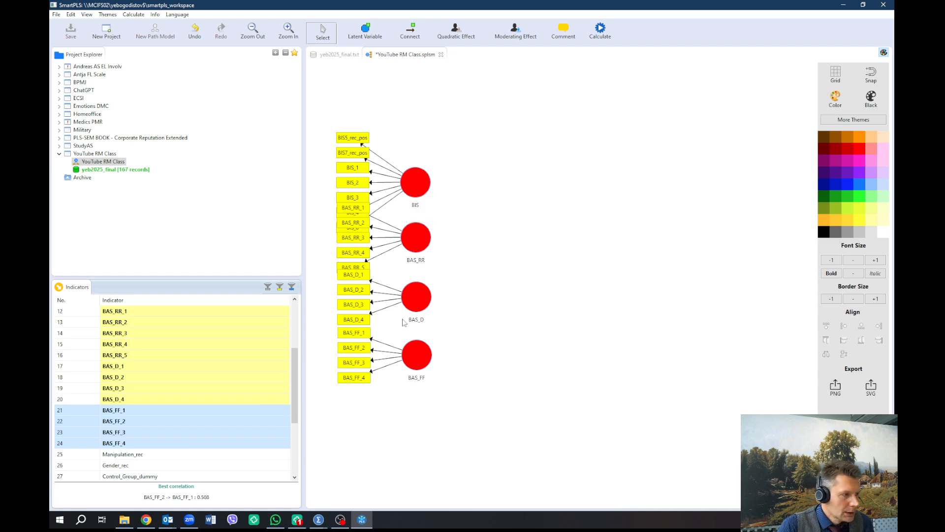
{"action": "scroll", "coordinate": [239, 408], "scroll_direction": "down", "scroll_amount": 1}
{"action": "scroll", "coordinate": [239, 409], "scroll_direction": "down", "scroll_amount": 1}
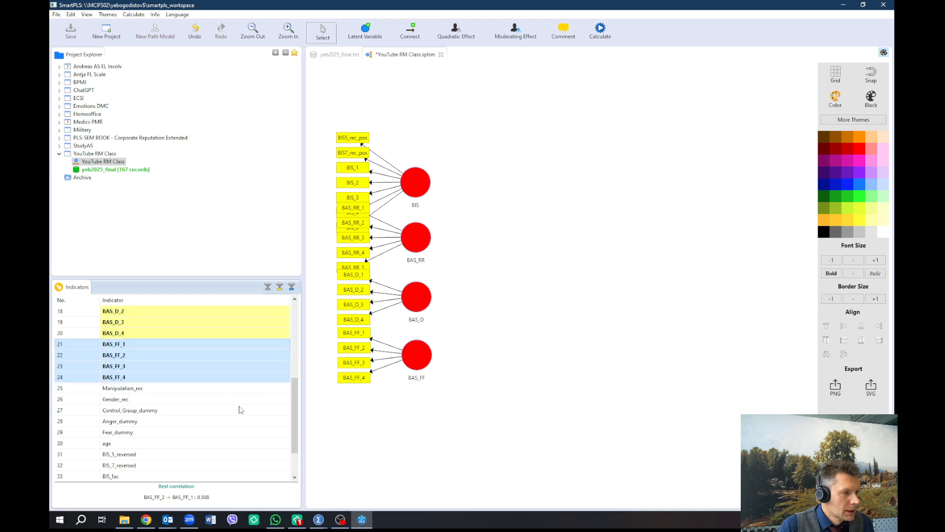
{"action": "left_click", "coordinate": [157, 423]}
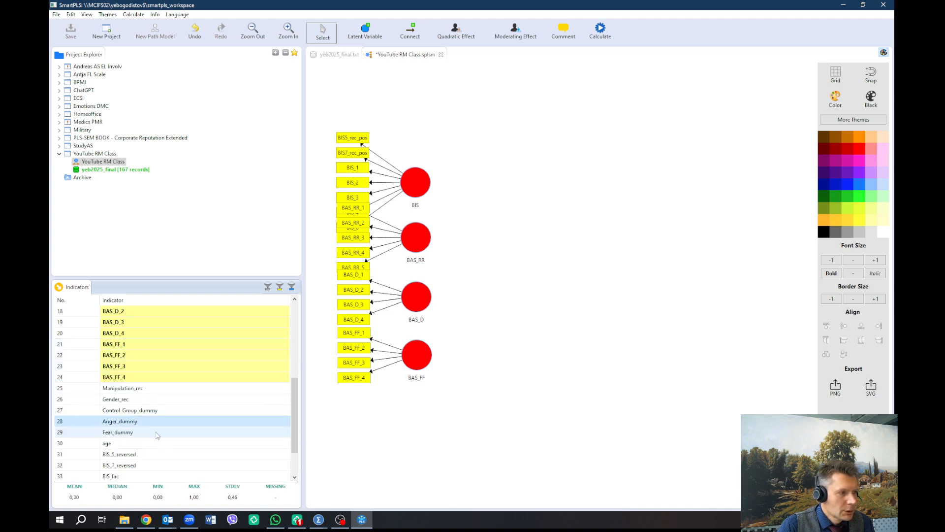
{"action": "left_click_drag", "start_coordinate": [158, 422], "coordinate": [556, 217]}
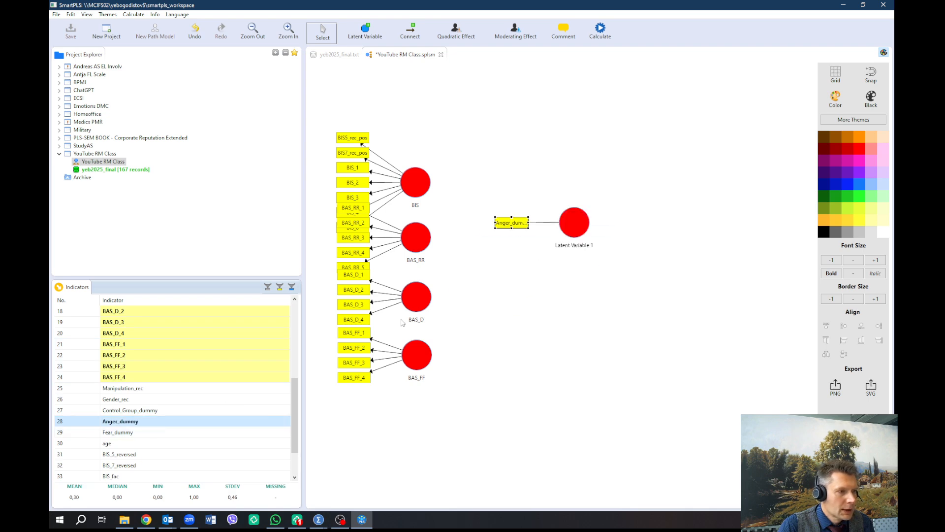
{"action": "left_click_drag", "start_coordinate": [138, 431], "coordinate": [569, 281]}
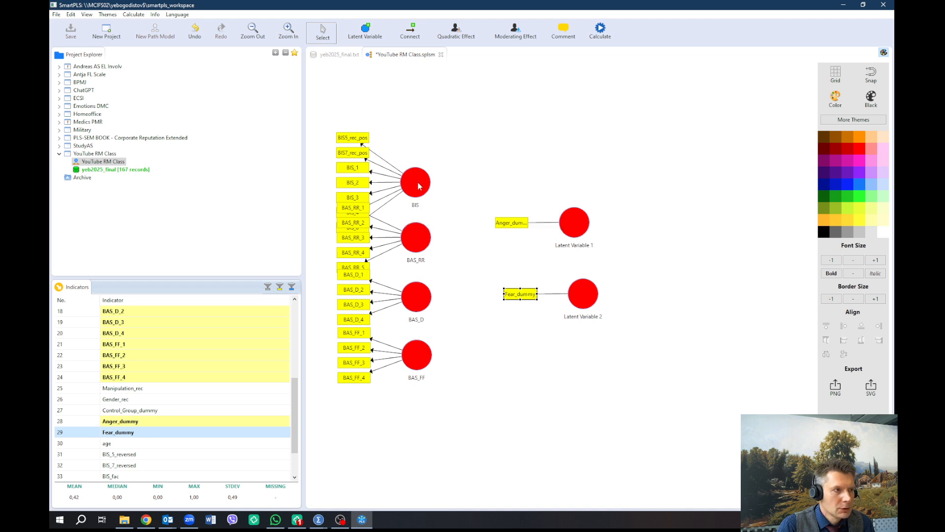
- Spread BIS, BAS_D and BAS_FF vertically around BAS_RR so that their indicator blocks no longer overlap
{"action": "left_click_drag", "start_coordinate": [419, 186], "coordinate": [419, 138]}
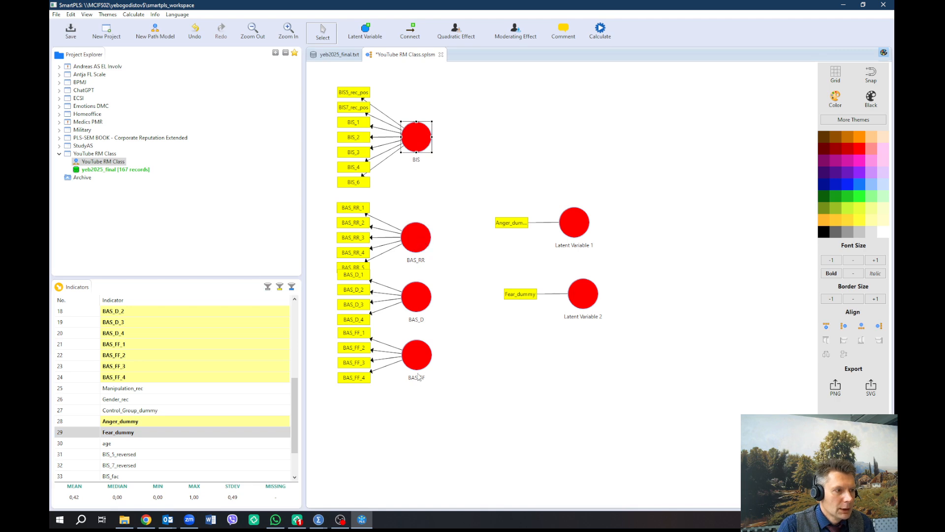
{"action": "left_click_drag", "start_coordinate": [420, 365], "coordinate": [419, 441]}
{"action": "left_click_drag", "start_coordinate": [426, 306], "coordinate": [421, 341]}
{"action": "left_click", "coordinate": [483, 342]}
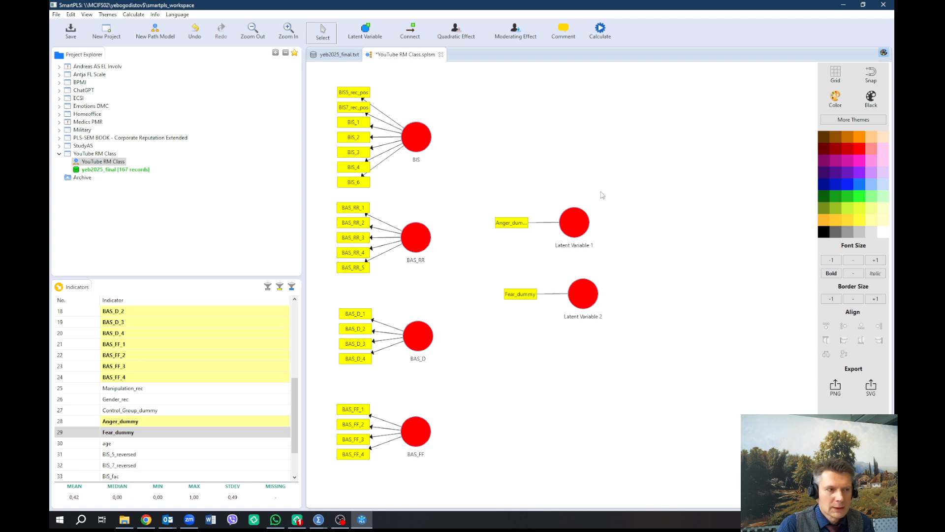
- Rename the latent variable measured by Anger_dummy to Anger
{"action": "right_click", "coordinate": [573, 230]}
{"action": "left_click", "coordinate": [596, 242]}
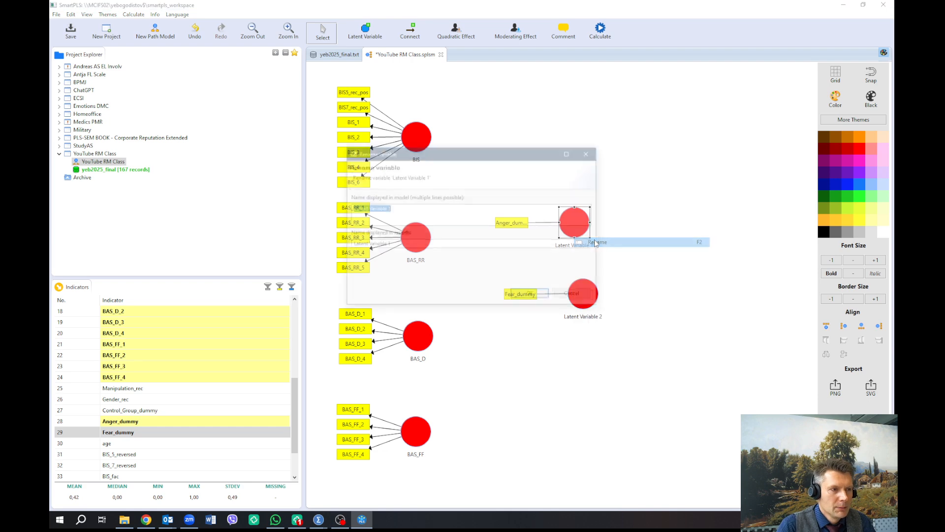
{"action": "type", "text": "Ang"}
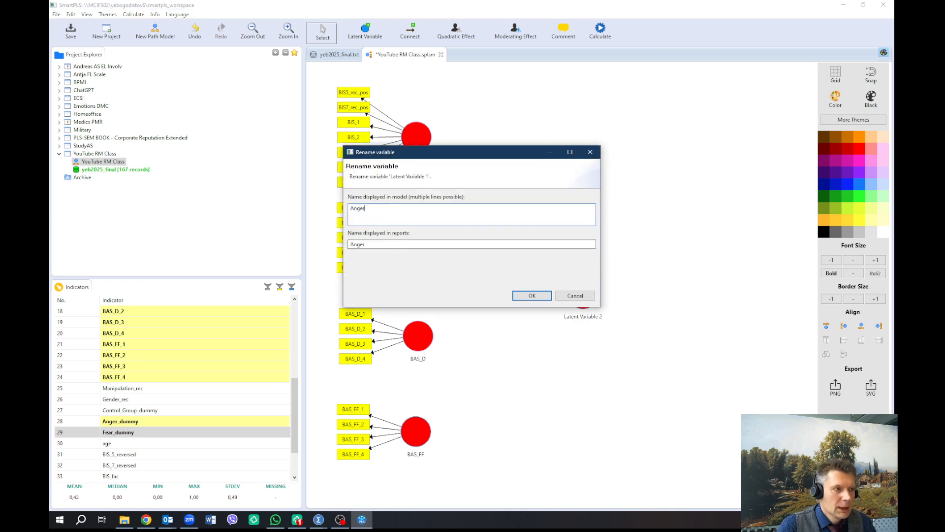
{"action": "type", "text": "er"}
{"action": "left_click", "coordinate": [532, 295]}
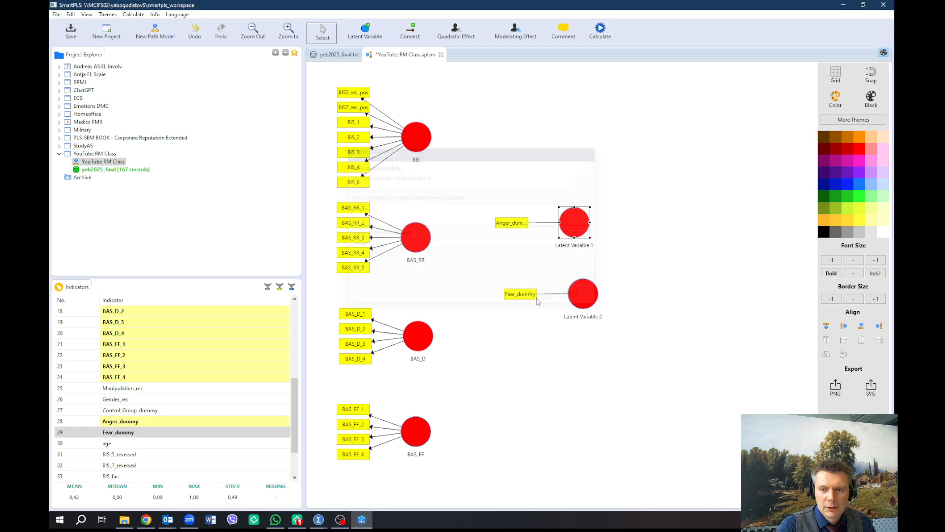
- Rename the latent variable measured by Fear_dummy to Fear
{"action": "left_click", "coordinate": [582, 305]}
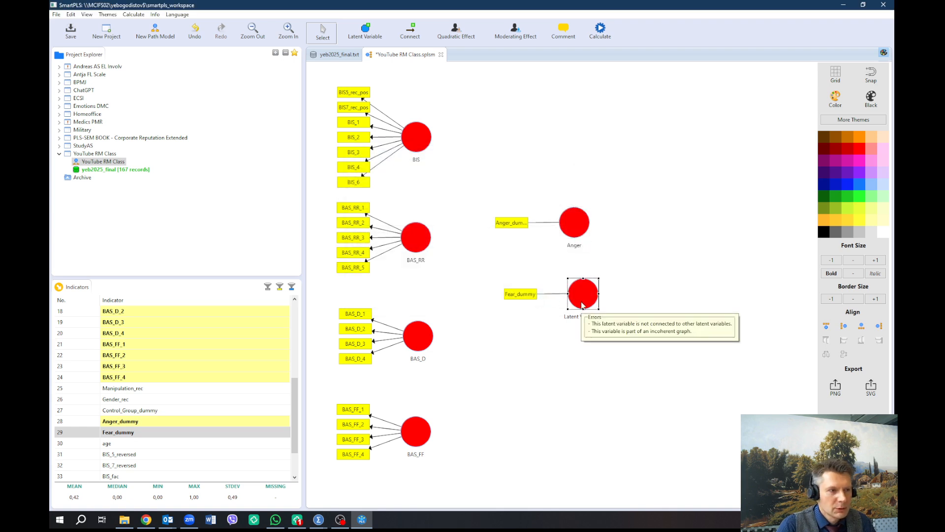
{"action": "right_click", "coordinate": [582, 305]}
{"action": "left_click", "coordinate": [607, 61]}
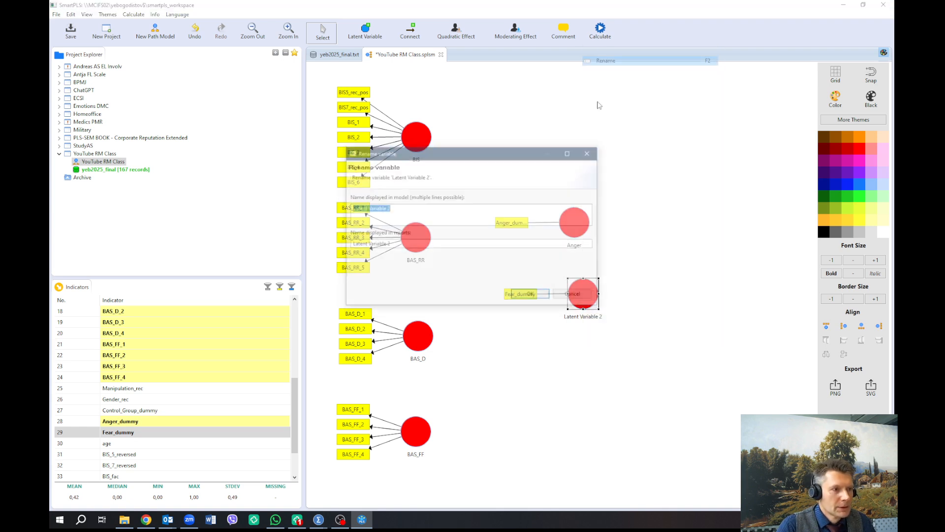
{"action": "type", "text": "Fear"}
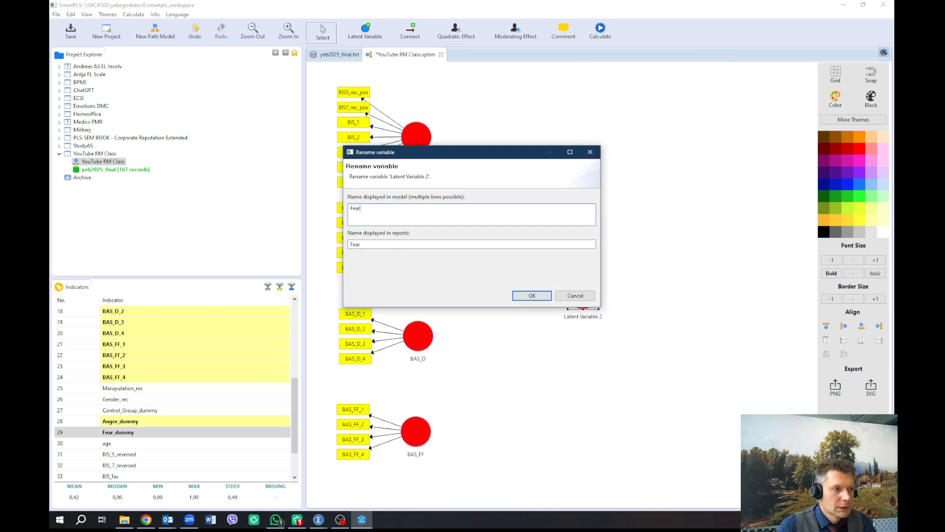
{"action": "left_click", "coordinate": [541, 296]}
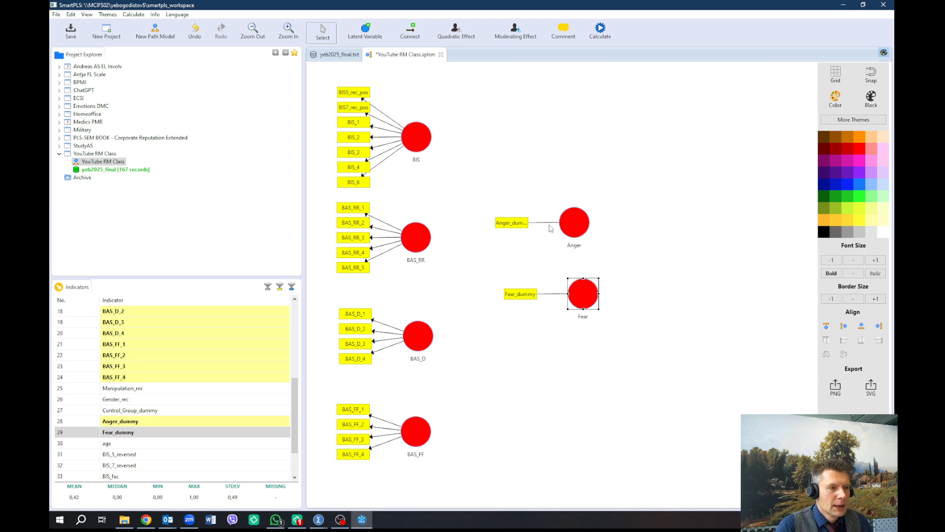
- Align the indicators of the Anger and Fear latent variables to the right of their constructs
{"action": "mouse_move", "coordinate": [566, 227]}
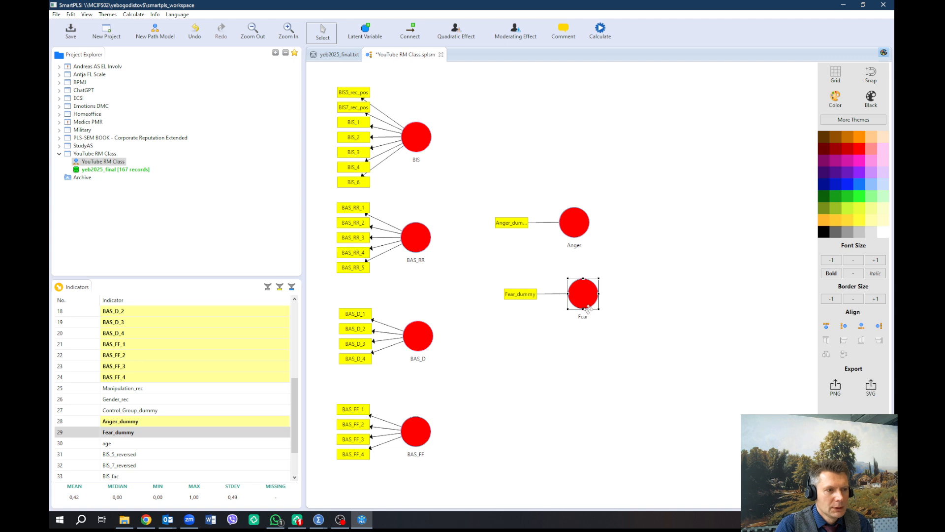
{"action": "mouse_move", "coordinate": [591, 300]}
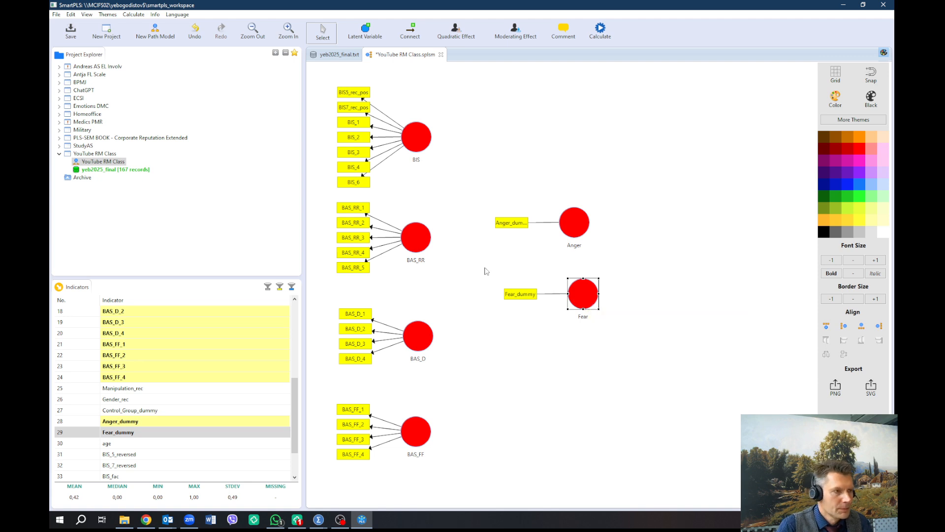
{"action": "left_click", "coordinate": [567, 226]}
{"action": "right_click", "coordinate": [567, 226]}
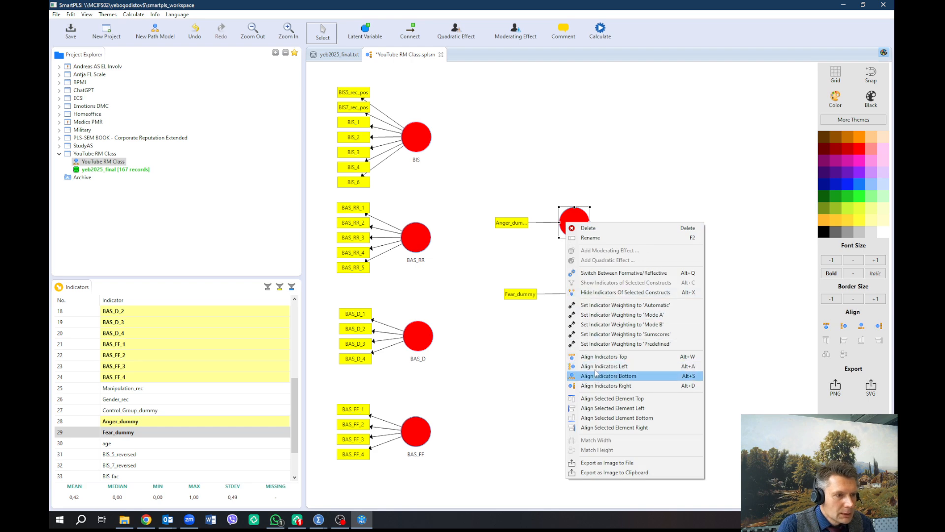
{"action": "left_click", "coordinate": [598, 386]}
{"action": "left_click", "coordinate": [584, 293]}
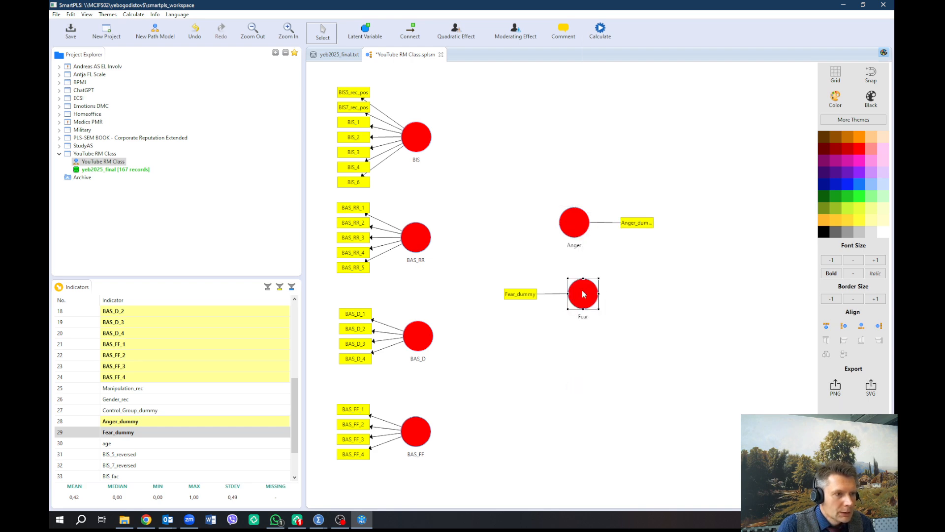
{"action": "right_click", "coordinate": [592, 300]}
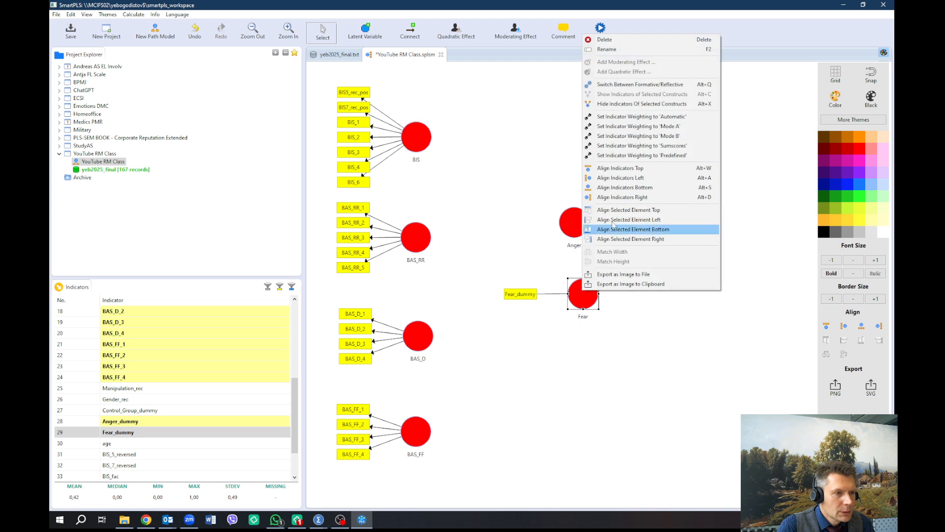
{"action": "left_click", "coordinate": [625, 197]}
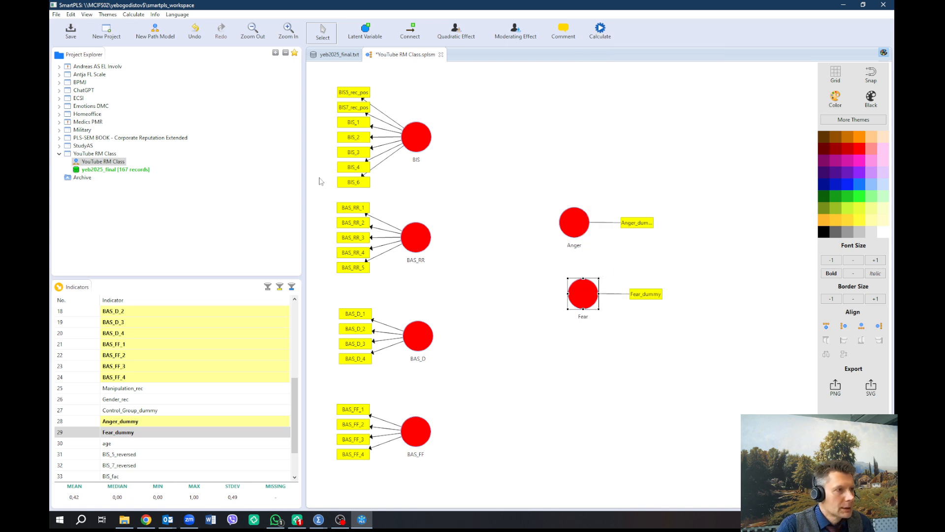
- Draw structural paths from Anger to BIS, BAS_RR, BAS_D and BAS_FF
{"action": "left_click", "coordinate": [411, 31]}
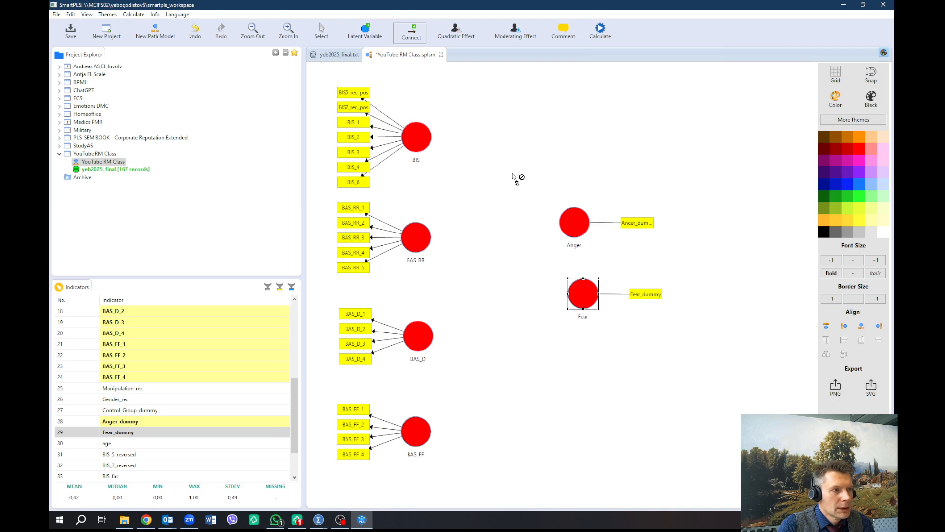
{"action": "left_click", "coordinate": [577, 226]}
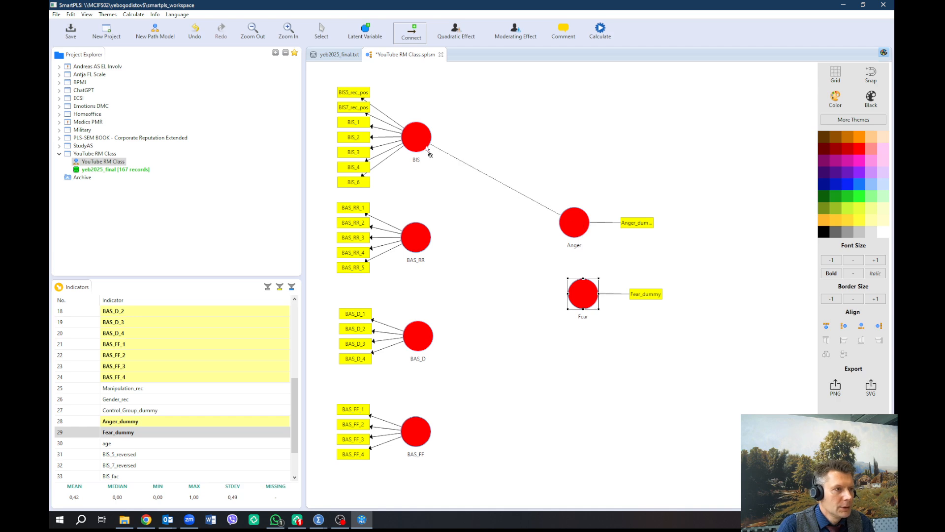
{"action": "left_click", "coordinate": [431, 146]}
{"action": "left_click", "coordinate": [573, 228]}
{"action": "left_click", "coordinate": [418, 238]}
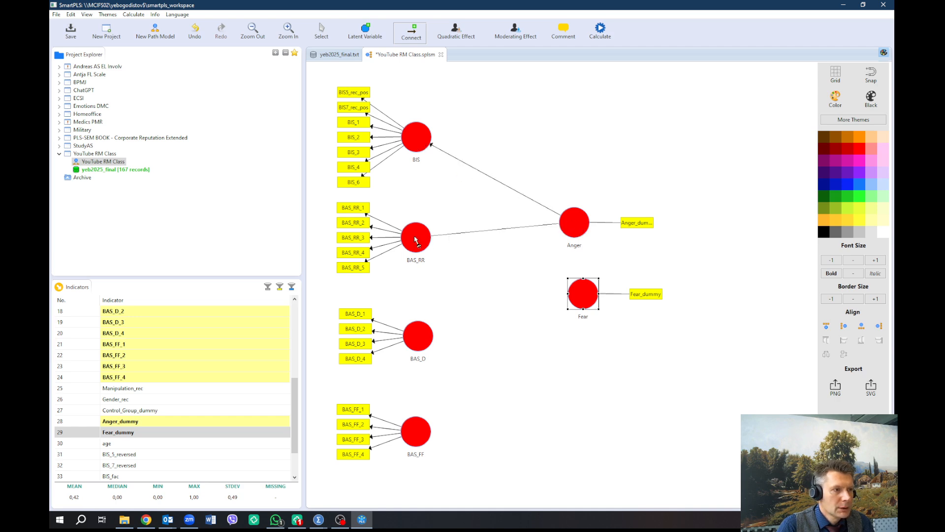
{"action": "left_click", "coordinate": [568, 227]}
{"action": "left_click", "coordinate": [425, 340]}
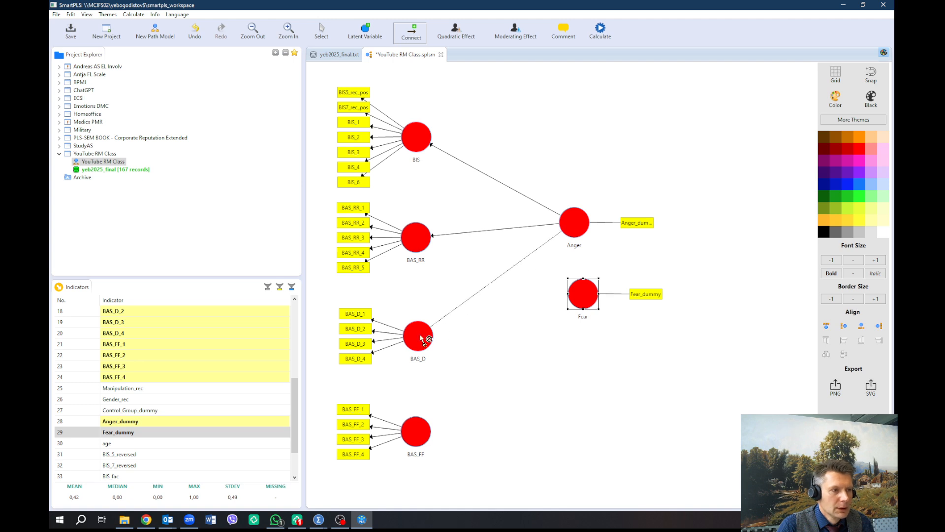
{"action": "left_click", "coordinate": [577, 226]}
{"action": "left_click", "coordinate": [417, 440]}
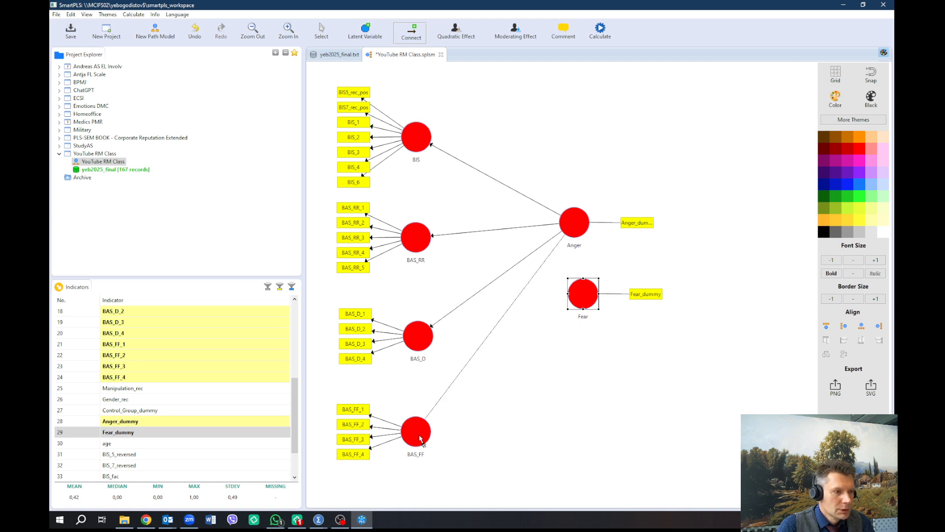
- Draw structural paths from Fear to BIS, BAS_RR, BAS_D and BAS_FF
{"action": "left_click", "coordinate": [581, 297]}
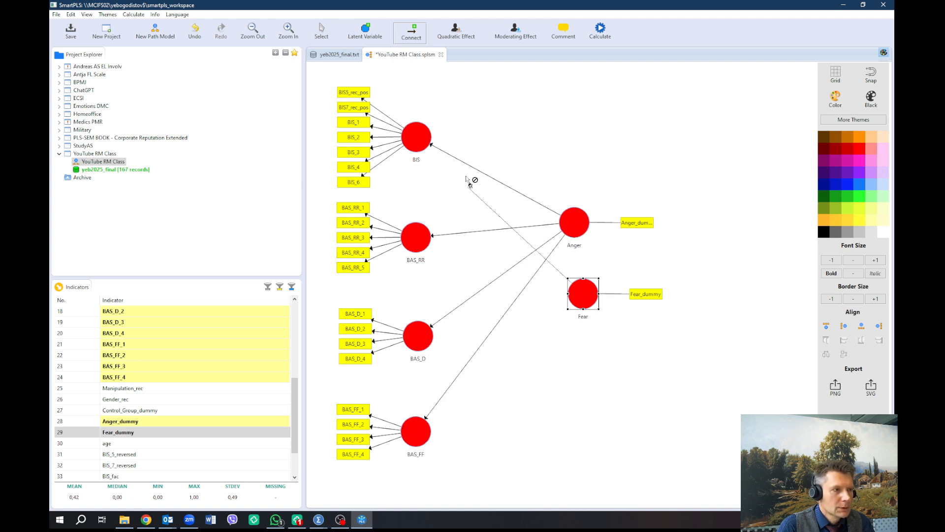
{"action": "left_click", "coordinate": [430, 148]}
{"action": "left_click", "coordinate": [579, 296]}
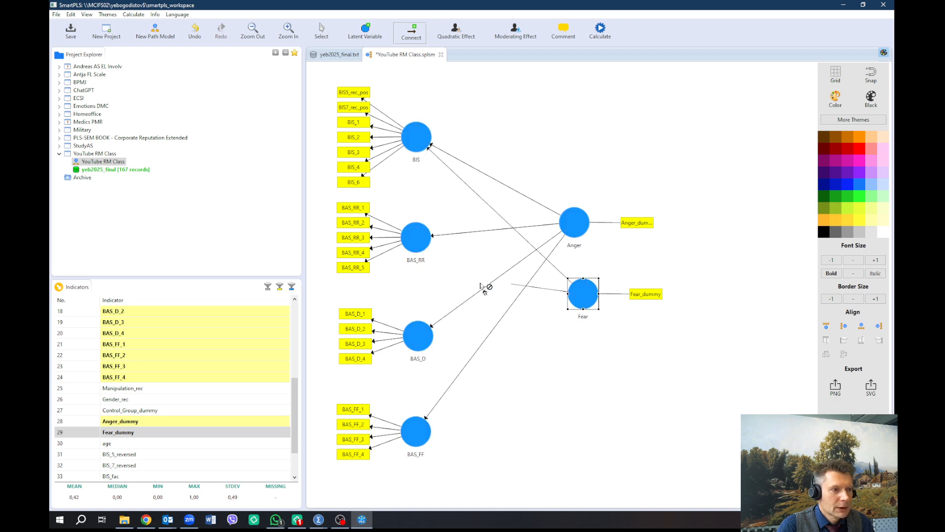
{"action": "left_click", "coordinate": [427, 242]}
{"action": "left_click", "coordinate": [582, 303]}
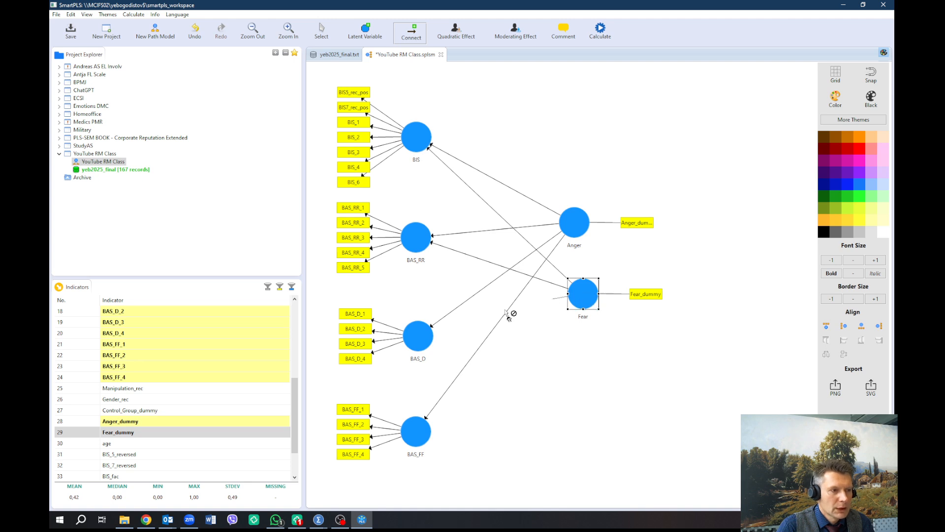
{"action": "left_click", "coordinate": [429, 333]}
{"action": "left_click", "coordinate": [572, 305]}
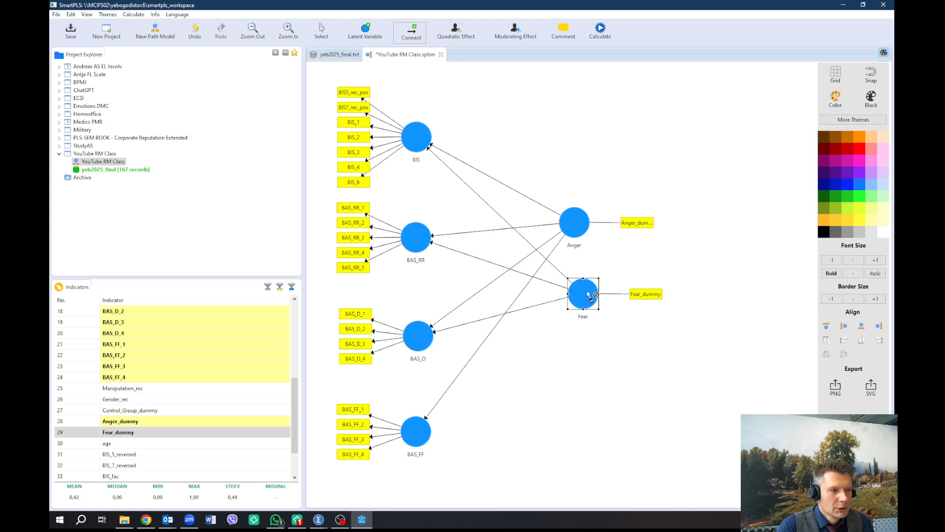
{"action": "left_click", "coordinate": [429, 424]}
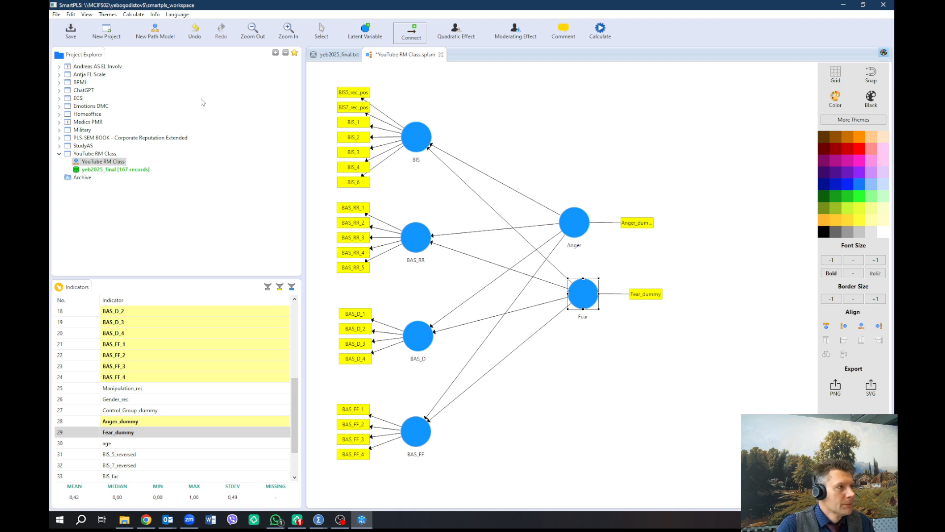
- Calculate the model with the PLS Algorithm using the Factor weighting scheme, 300 maximum iterations and stop criterion 7, opening the full report
{"action": "left_click", "coordinate": [601, 34]}
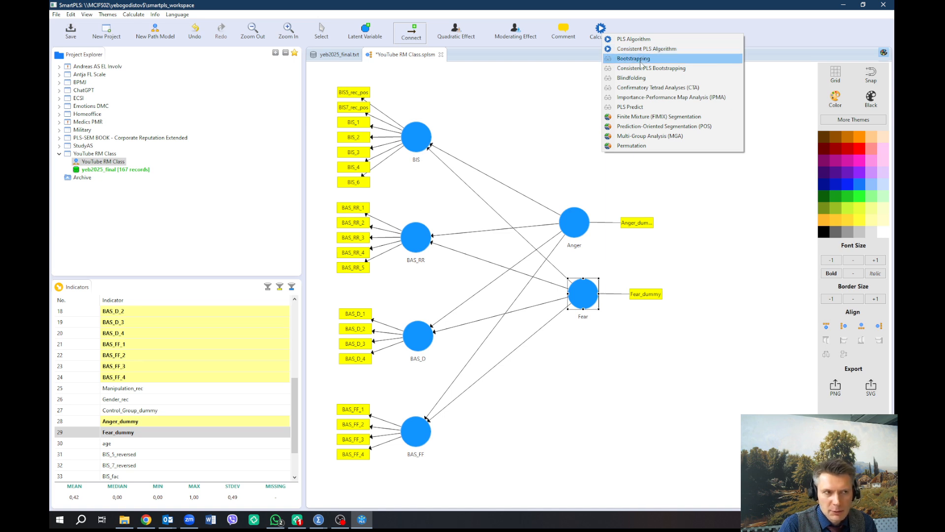
{"action": "left_click", "coordinate": [635, 39]}
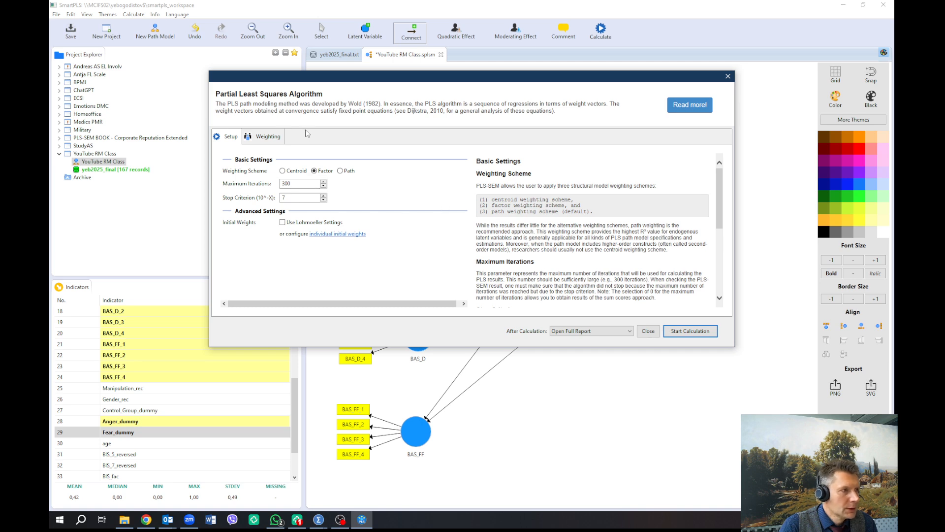
{"action": "left_click", "coordinate": [279, 136]}
{"action": "left_click", "coordinate": [235, 139]}
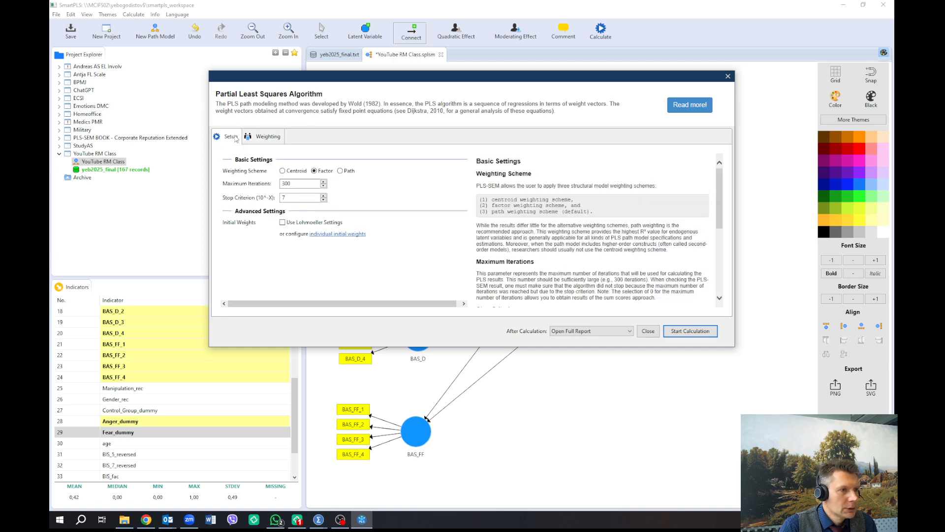
{"action": "left_click", "coordinate": [691, 331]}
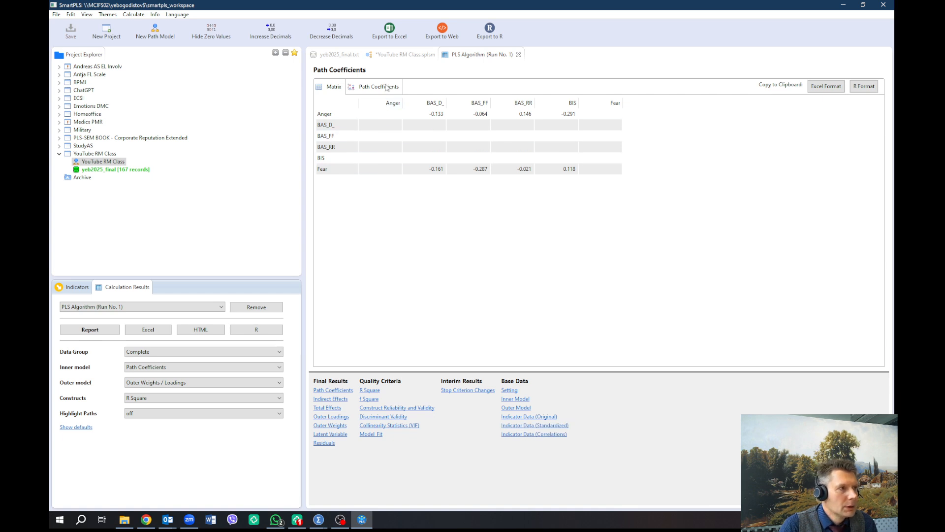
- Examine the calculated path coefficients and the R Square values inside the BIS and BAS constructs on the model diagram
{"action": "left_click", "coordinate": [405, 54]}
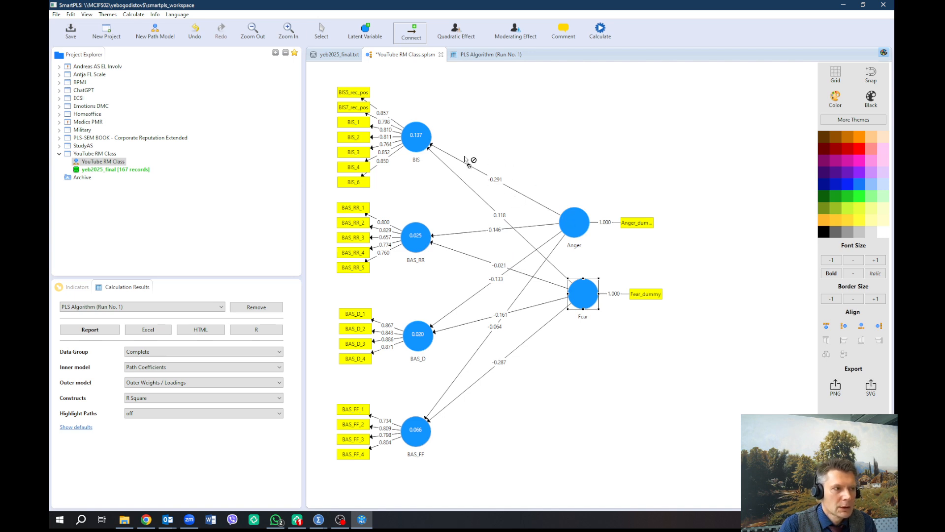
{"action": "mouse_move", "coordinate": [434, 144]}
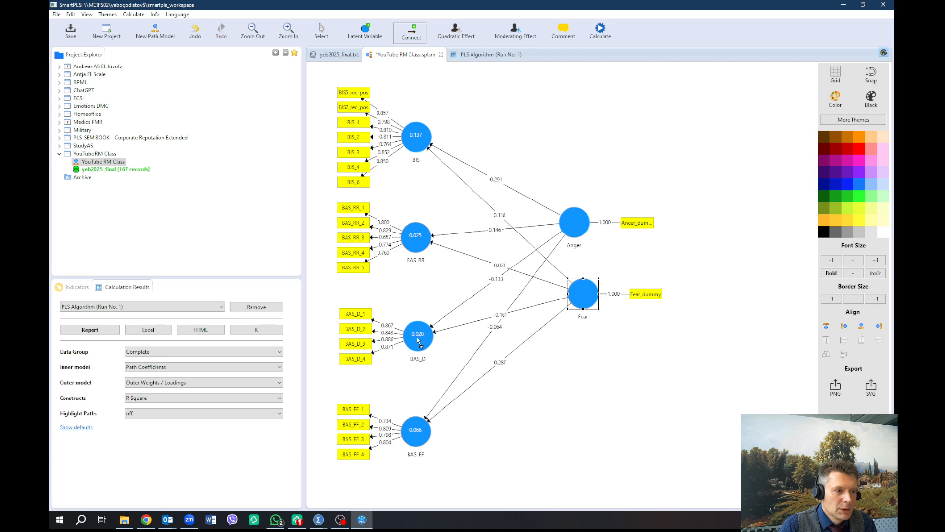
{"action": "mouse_move", "coordinate": [420, 344]}
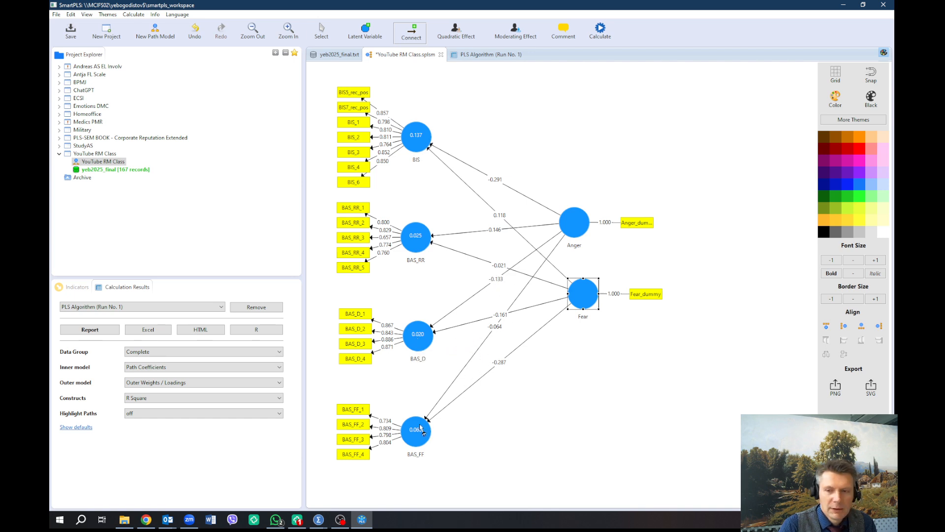
{"action": "mouse_move", "coordinate": [421, 428]}
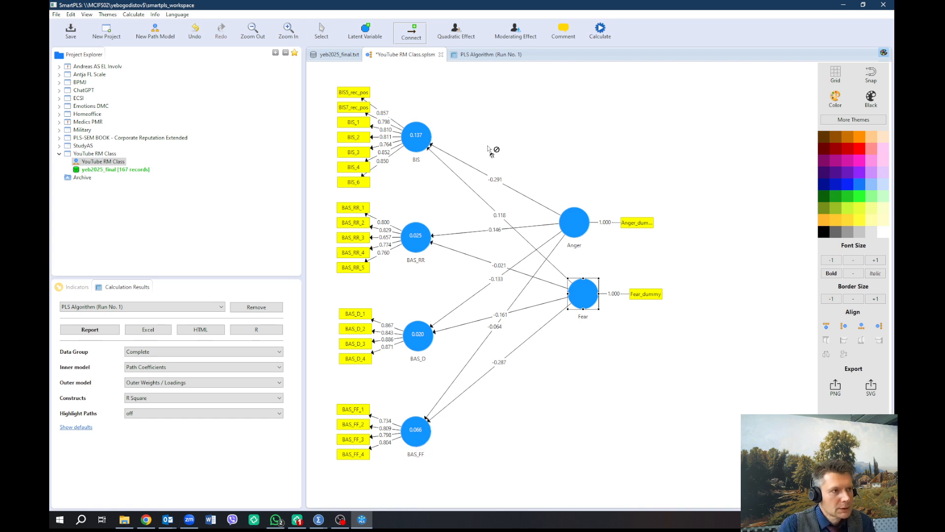
- Check the Model_Fit summary and the inner VIF values in the PLS Algorithm (Run No. 1) report
{"action": "left_click", "coordinate": [492, 56]}
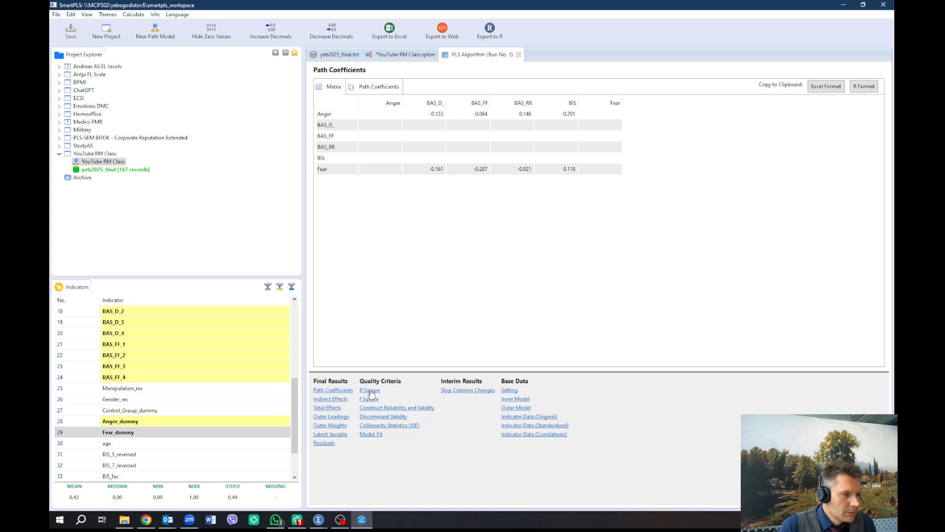
{"action": "left_click", "coordinate": [371, 434]}
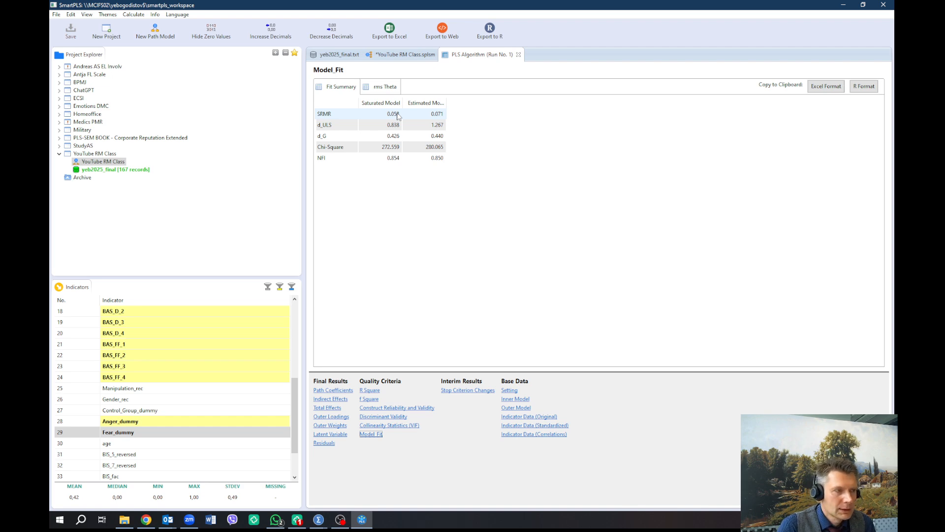
{"action": "left_click", "coordinate": [400, 54]}
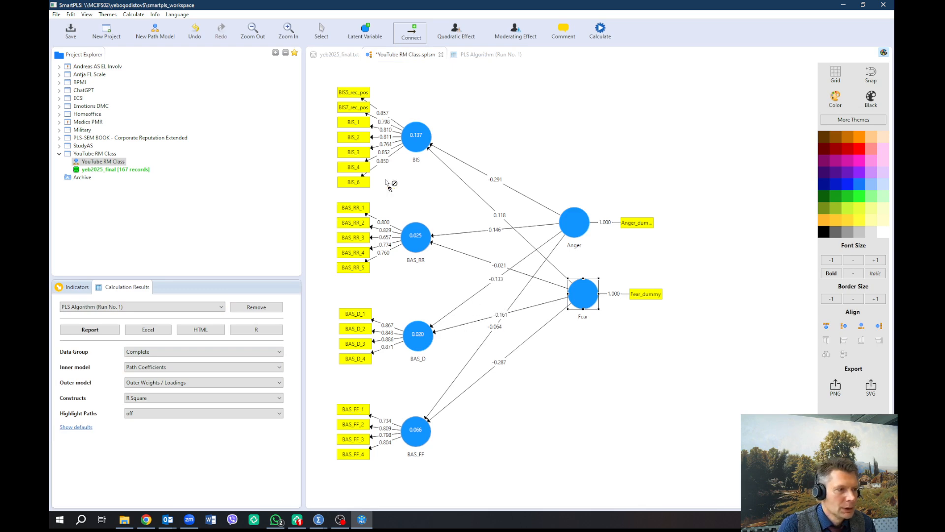
{"action": "left_click", "coordinate": [475, 55]}
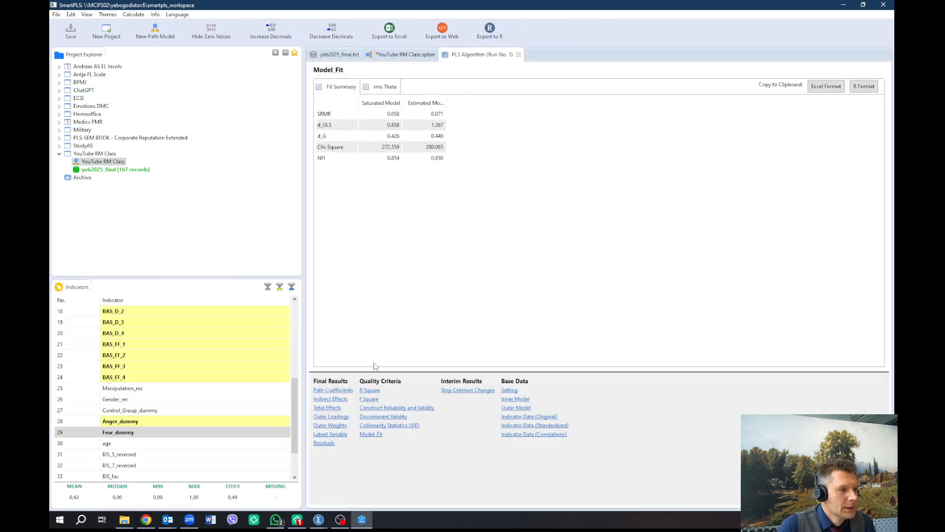
{"action": "left_click", "coordinate": [376, 426]}
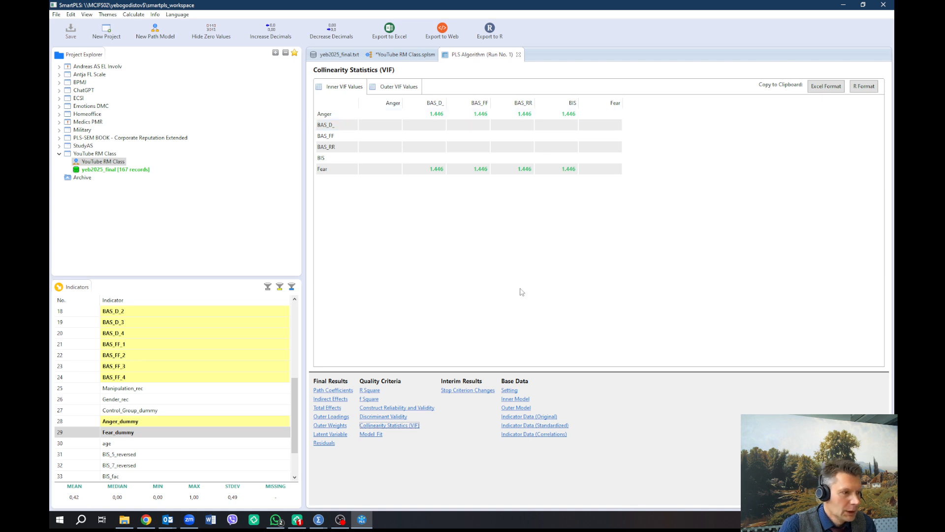
- Examine discriminant validity through the Fornell-Larcker Criterion, the HTMT table and chart, and the cross loadings
{"action": "left_click", "coordinate": [392, 417]}
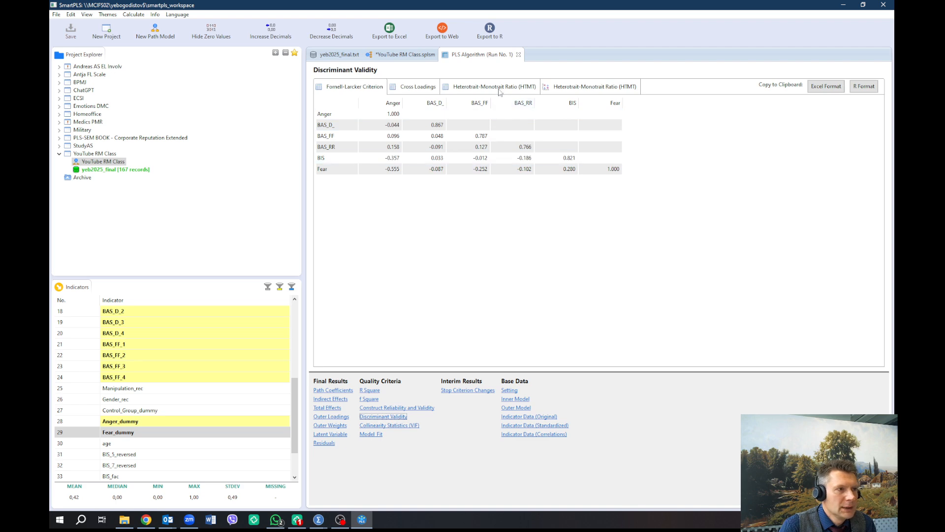
{"action": "left_click", "coordinate": [499, 92]}
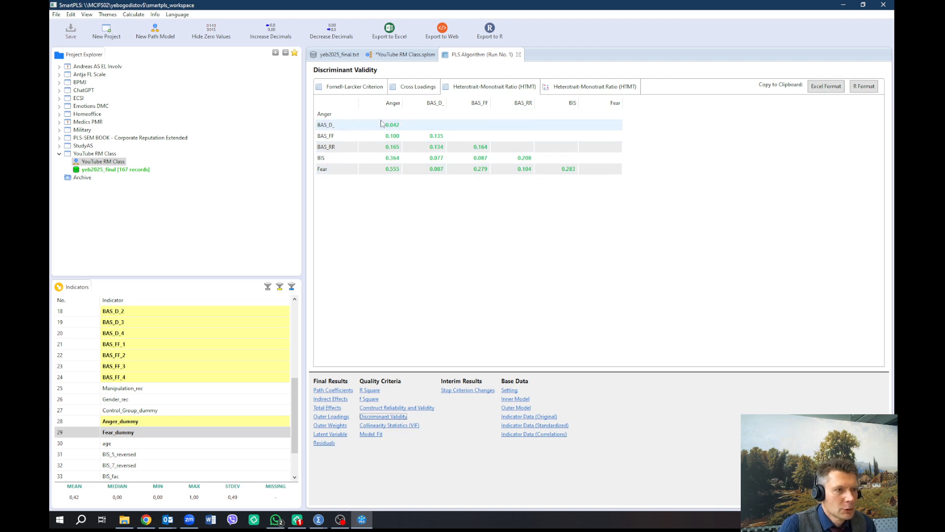
{"action": "left_click", "coordinate": [571, 88]}
{"action": "mouse_move", "coordinate": [594, 266]}
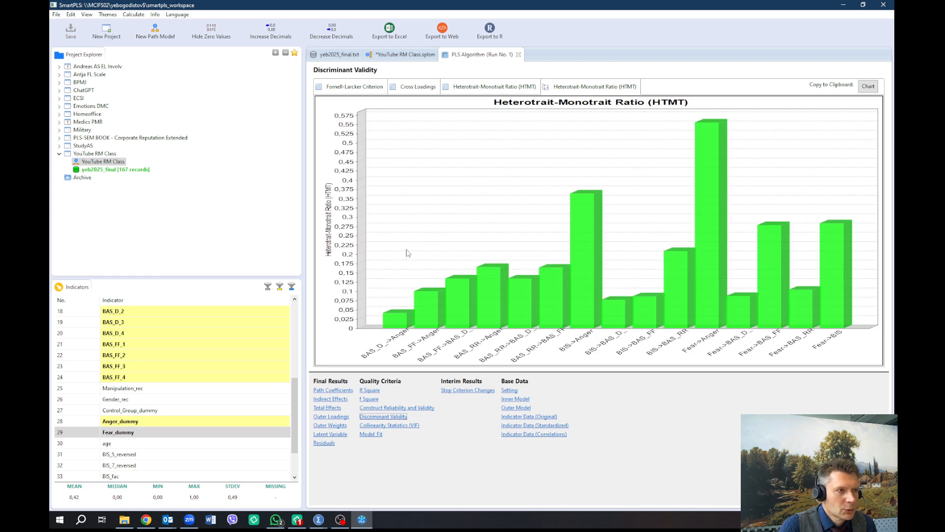
{"action": "left_click", "coordinate": [419, 87]}
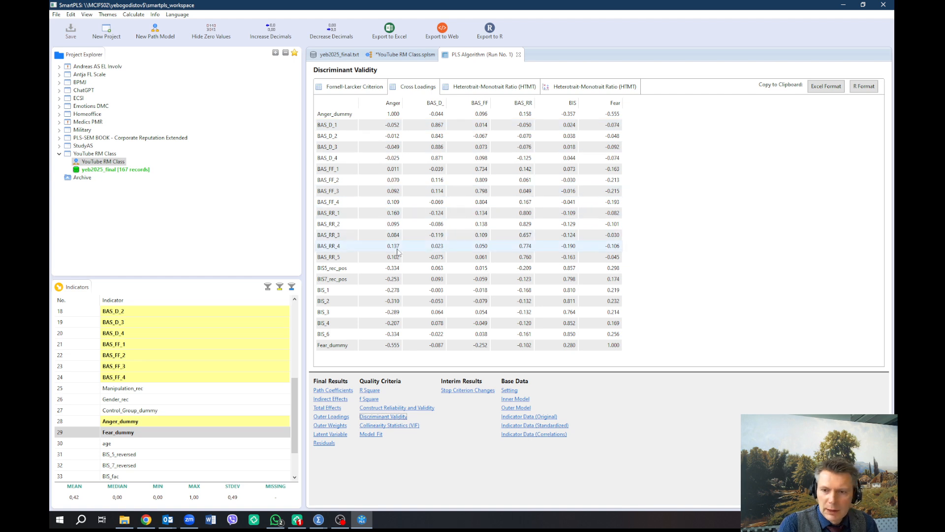
- Review Construct Reliability and Validity with the Composite Reliability column widened to fit, and check the R Square results
{"action": "left_click", "coordinate": [422, 409]}
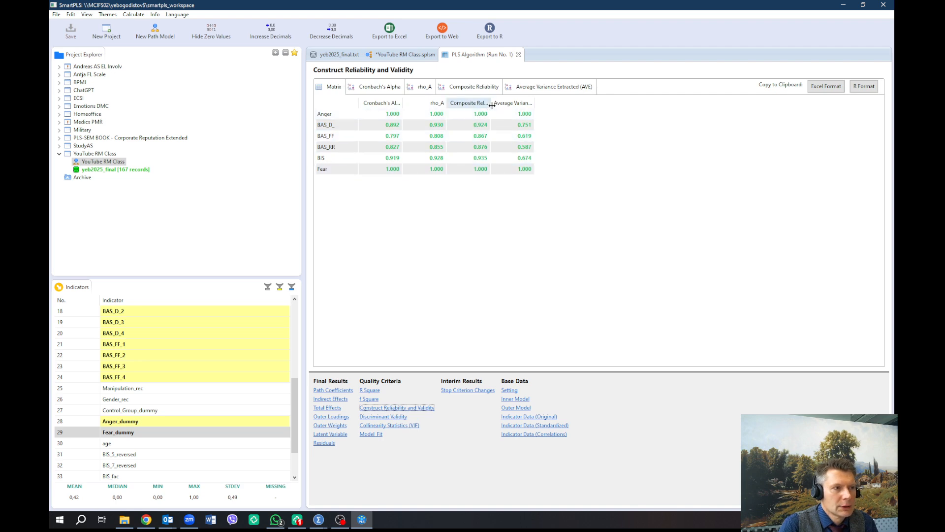
{"action": "double_click", "coordinate": [493, 105]}
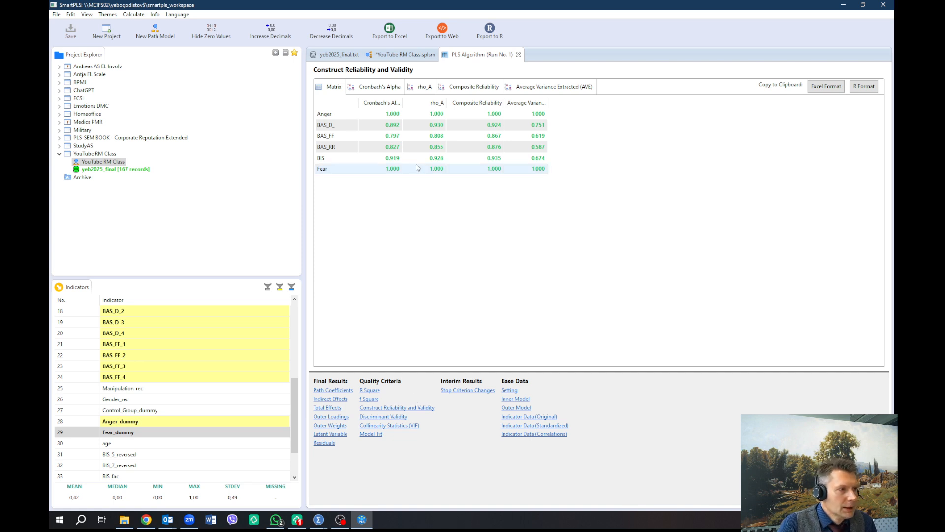
{"action": "left_click", "coordinate": [373, 390]}
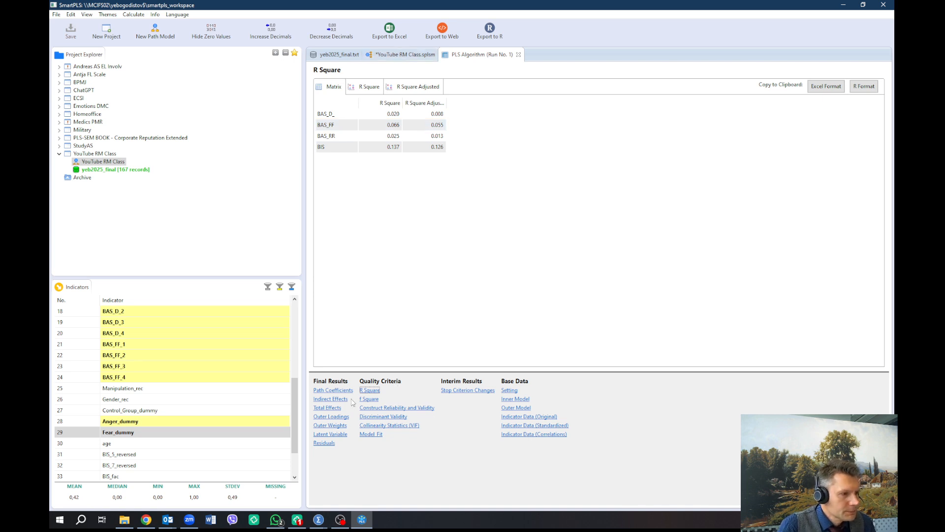
- Run the PLS Algorithm on the YouTube RM Class model a second time and open its full report
{"action": "left_click", "coordinate": [388, 56]}
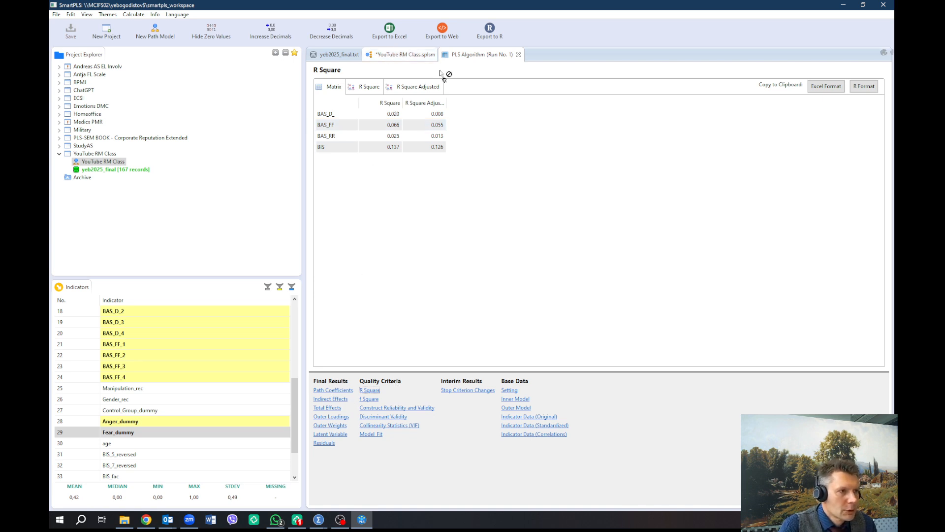
{"action": "left_click", "coordinate": [601, 31]}
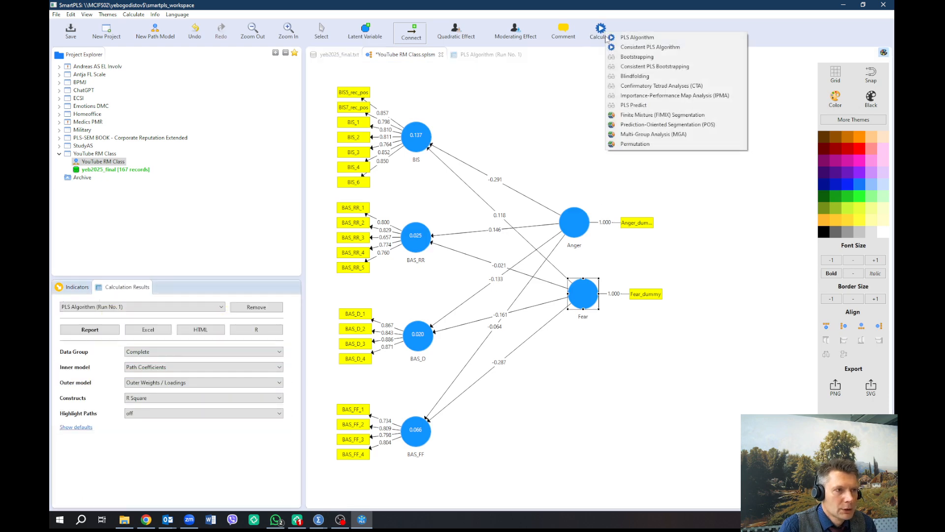
{"action": "left_click", "coordinate": [635, 36]}
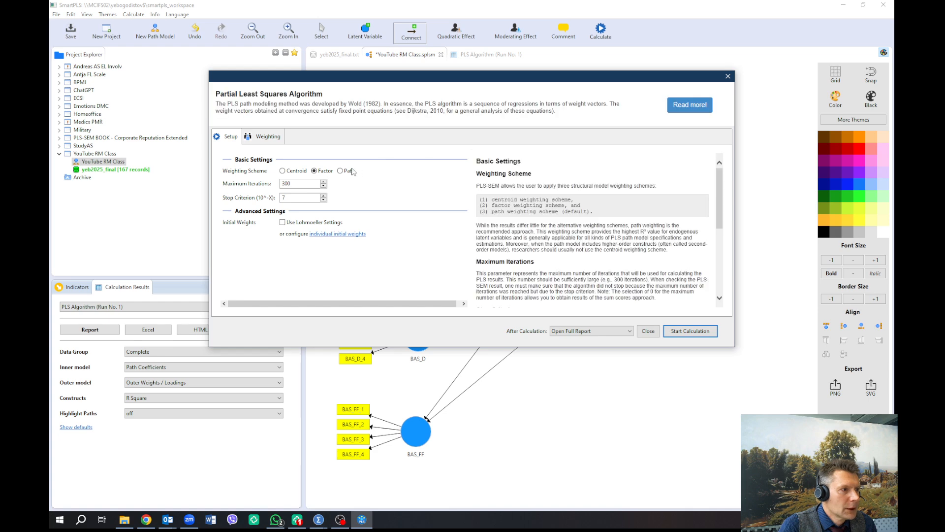
{"action": "left_click", "coordinate": [701, 335]}
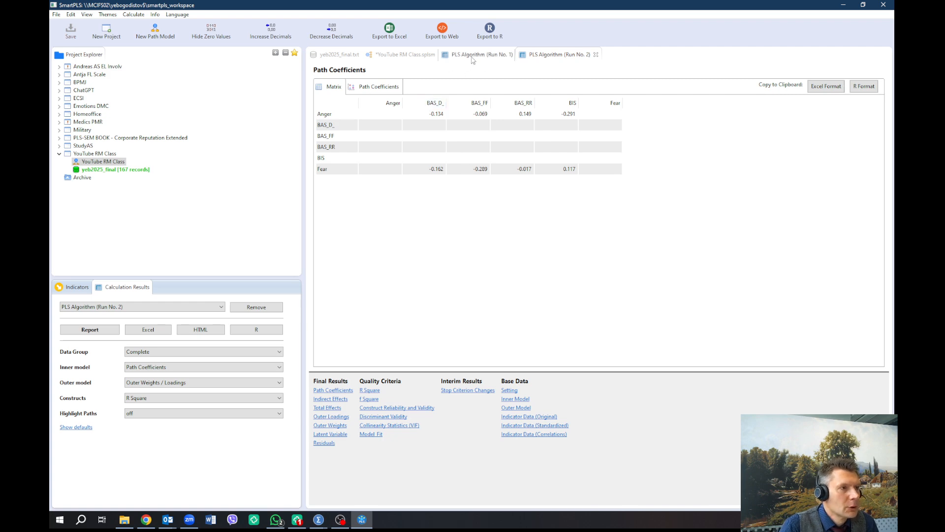
- Compare the path coefficients of PLS Algorithm runs 1 and 2, and examine the outer loadings of Run No. 1
{"action": "left_click", "coordinate": [495, 58]}
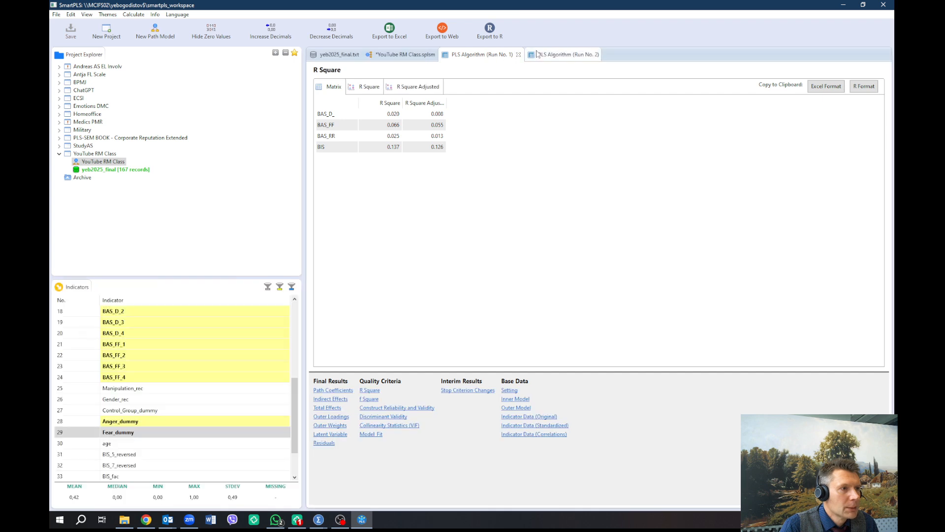
{"action": "left_click", "coordinate": [334, 390]}
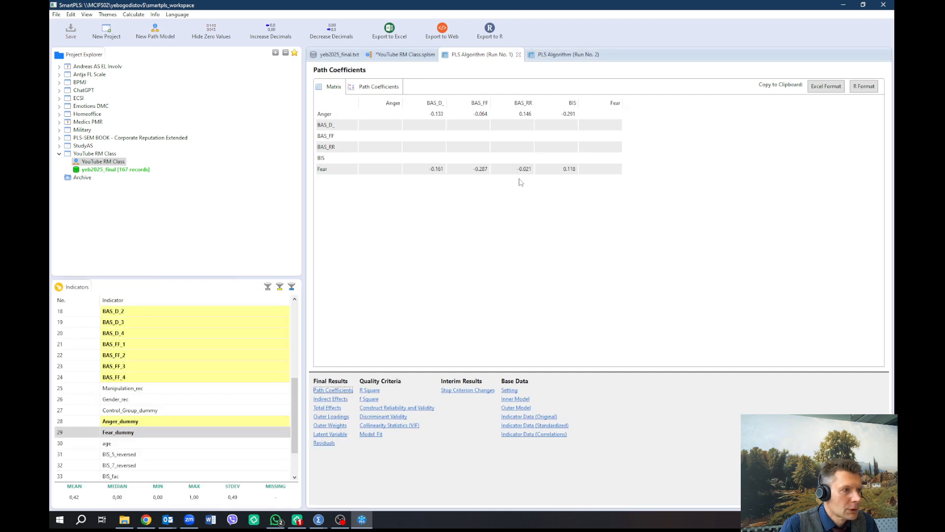
{"action": "left_click", "coordinate": [566, 53]}
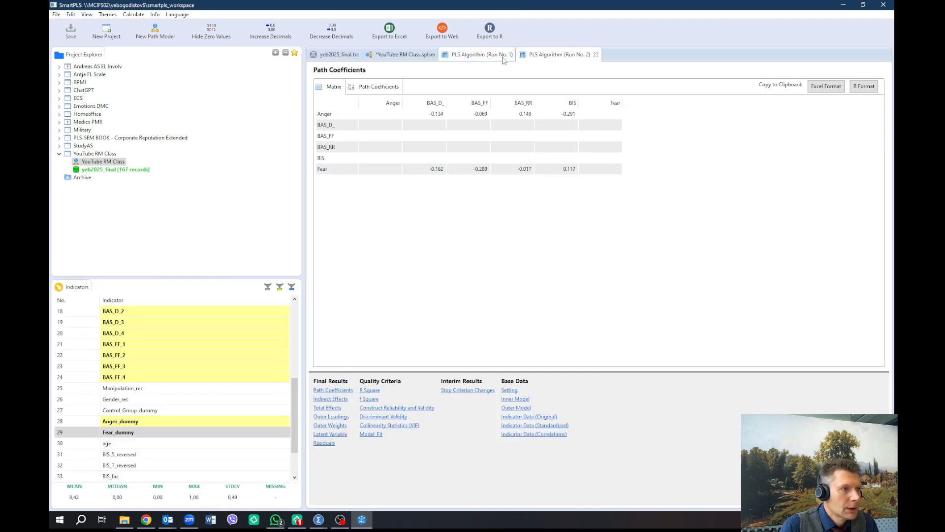
{"action": "left_click", "coordinate": [482, 54]}
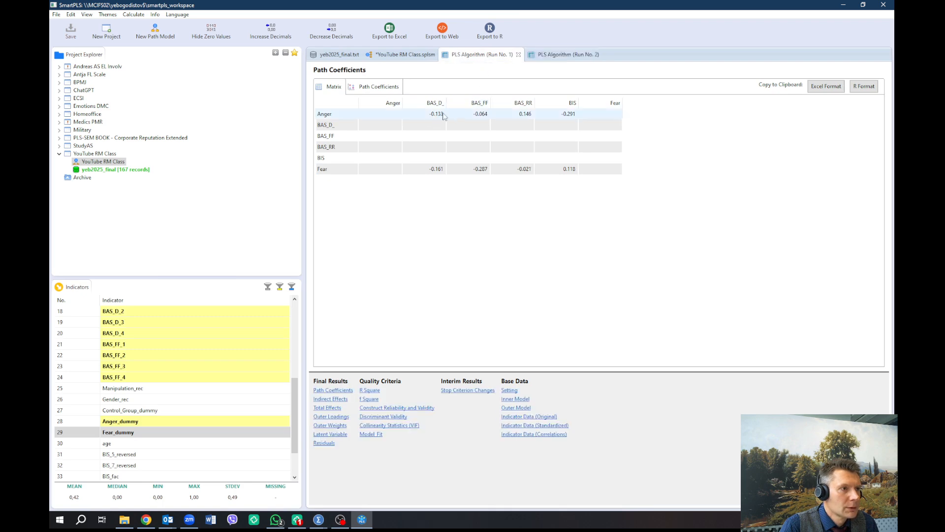
{"action": "left_click", "coordinate": [555, 57]}
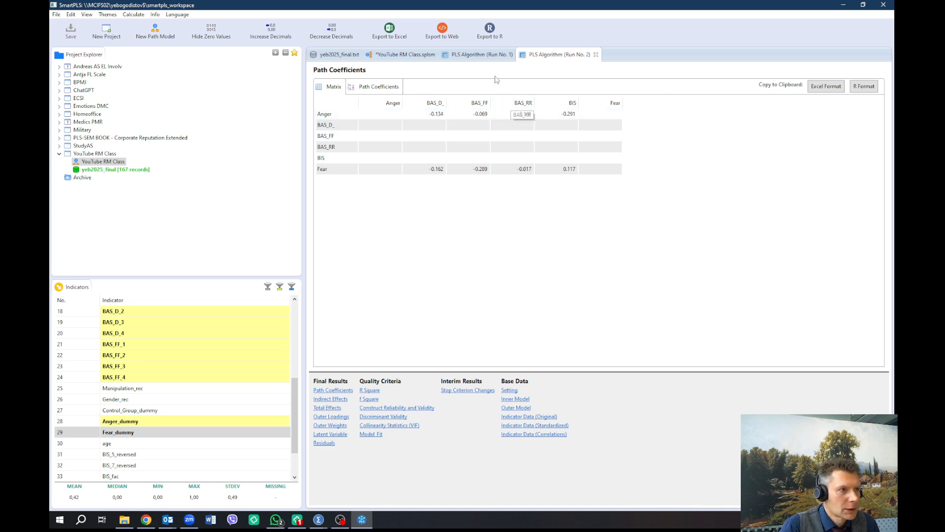
{"action": "left_click", "coordinate": [507, 55]}
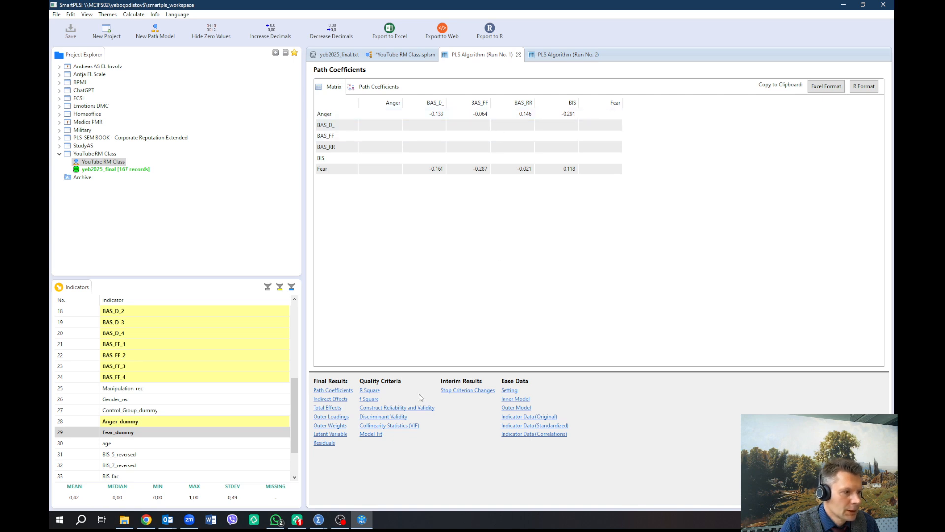
{"action": "left_click", "coordinate": [331, 417]}
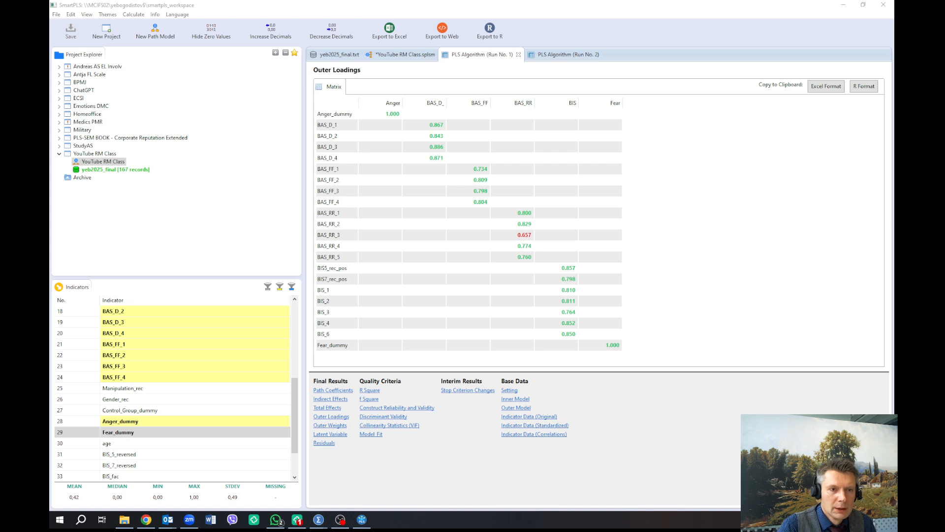
- Switch to the marketing-enabled data analytics article in Acrobat, maximize it, and show the Fig. 2 structural model on page 19 rotated upright
{"action": "key", "text": "alt+Tab"}
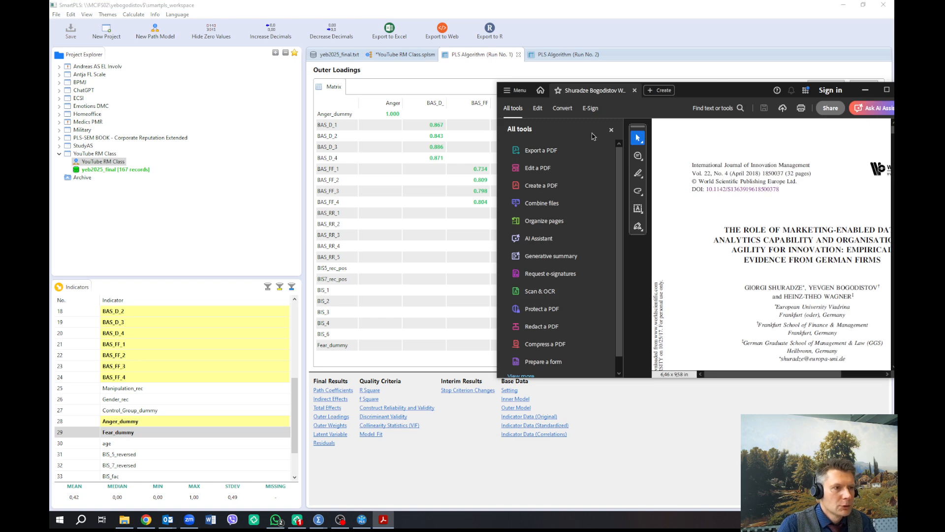
{"action": "double_click", "coordinate": [702, 90]}
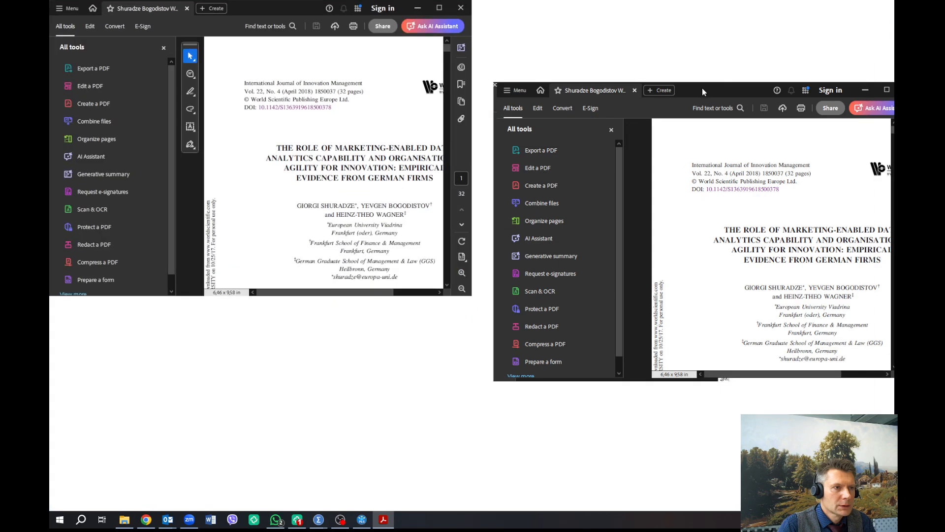
{"action": "left_click_drag", "start_coordinate": [869, 57], "coordinate": [890, 317]}
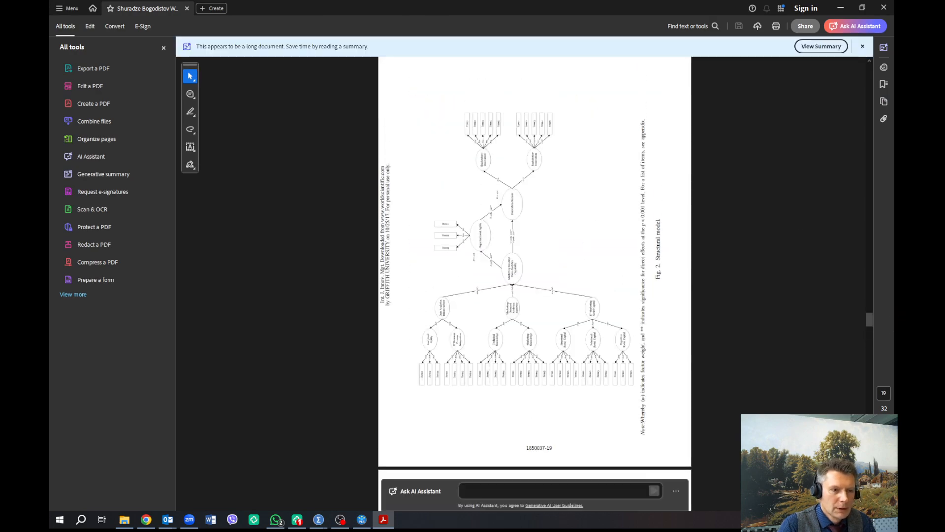
{"action": "key", "text": "ctrl+shift+plus"}
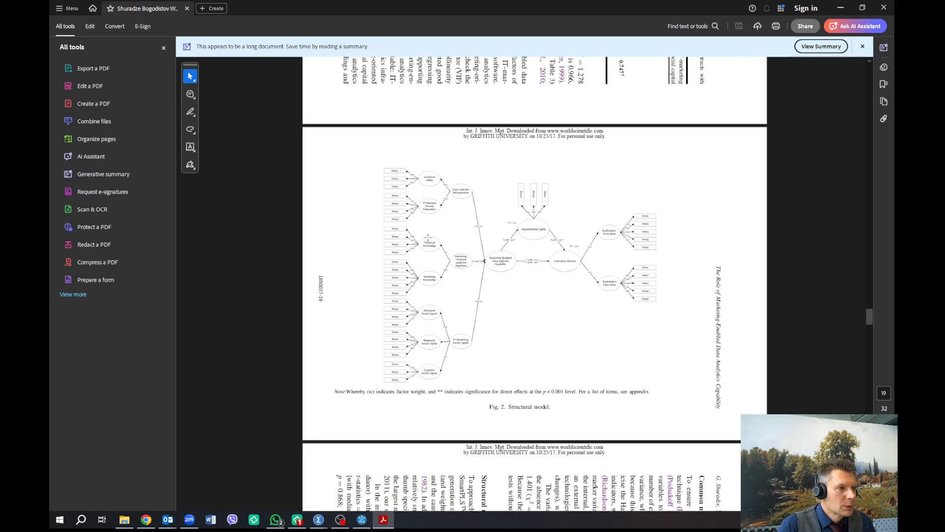
- Enlarge the Fig. 2 structural model to 300% to examine its item loadings, factor weights and path coefficients
{"action": "key", "text": "ctrl+plus"}
{"action": "key", "text": "ctrl+plus"}
{"action": "key", "text": "ctrl+plus"}
{"action": "key", "text": "ctrl+plus"}
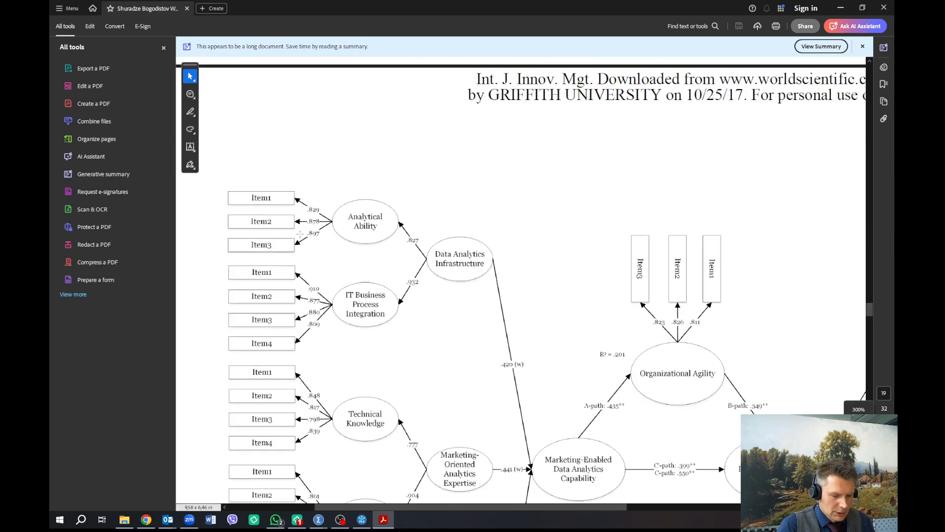
- Switch back to SmartPLS, check the path coefficients of PLS Algorithm Run No. 2, and return to the YouTube RM Class model
{"action": "key", "text": "alt+Tab"}
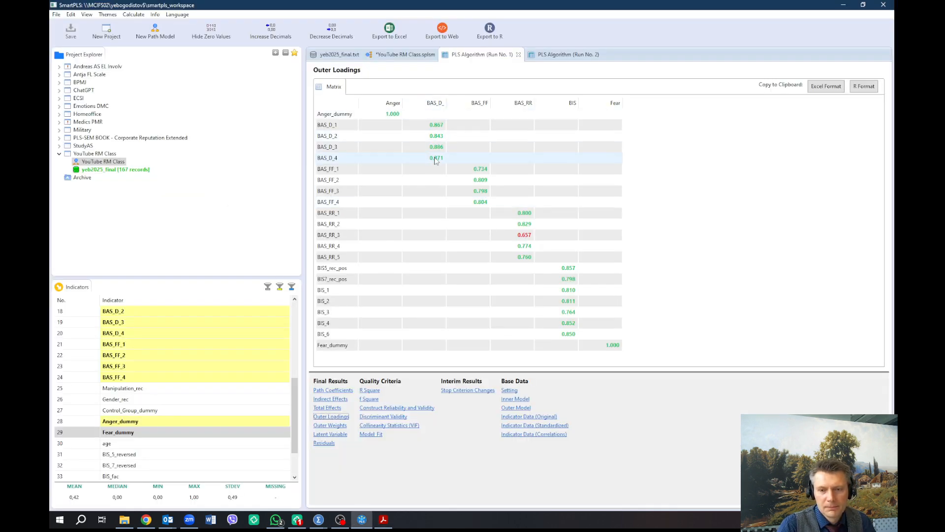
{"action": "left_click", "coordinate": [550, 55]}
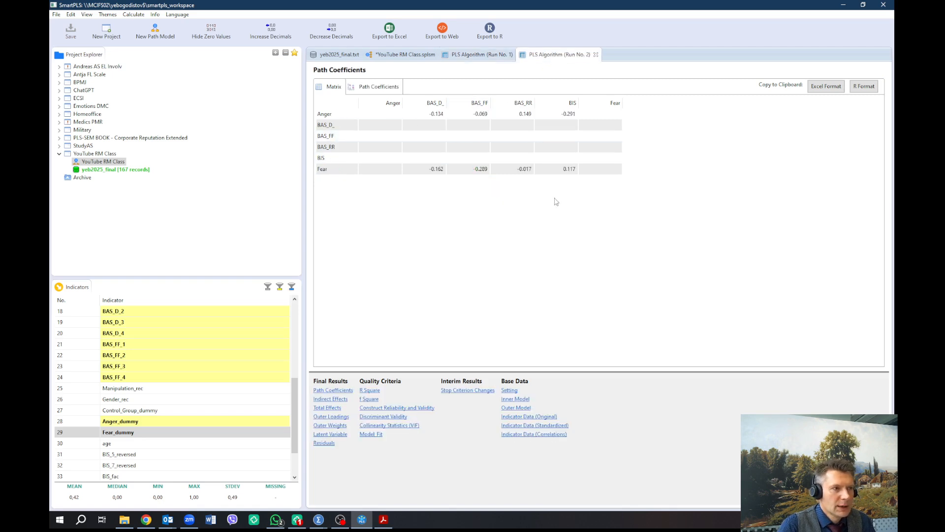
{"action": "left_click", "coordinate": [413, 55]}
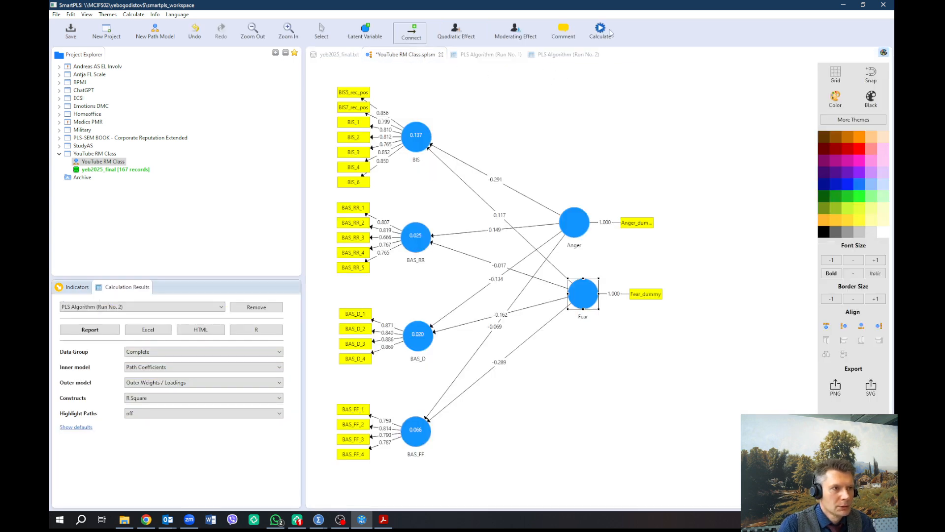
- Run complete Bootstrapping with 500 subsamples and a two-tailed test, open the full report, and show the t-values on the path model
{"action": "left_click", "coordinate": [601, 30]}
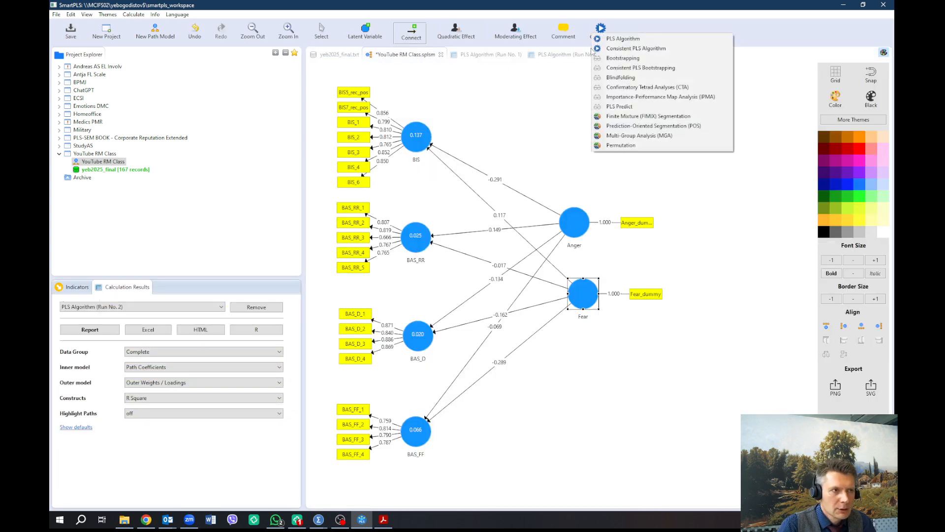
{"action": "left_click", "coordinate": [622, 59]}
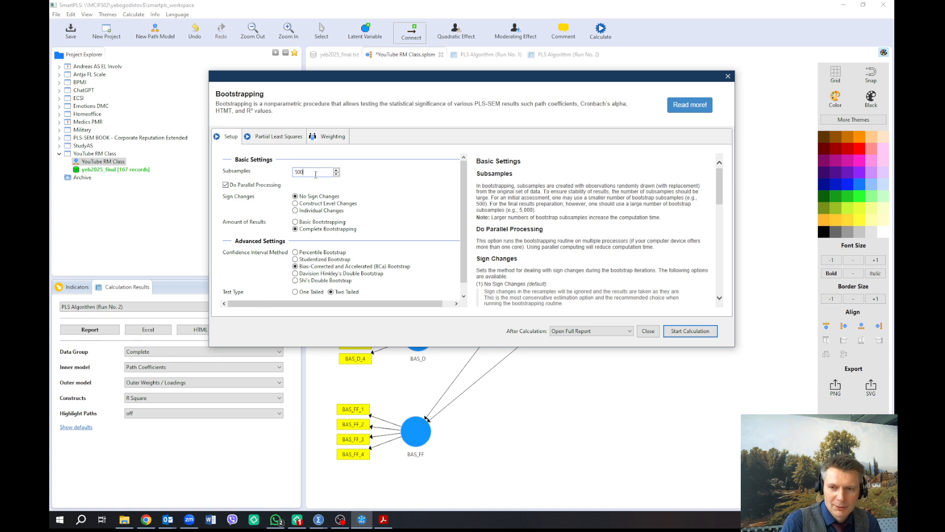
{"action": "left_click", "coordinate": [277, 139]}
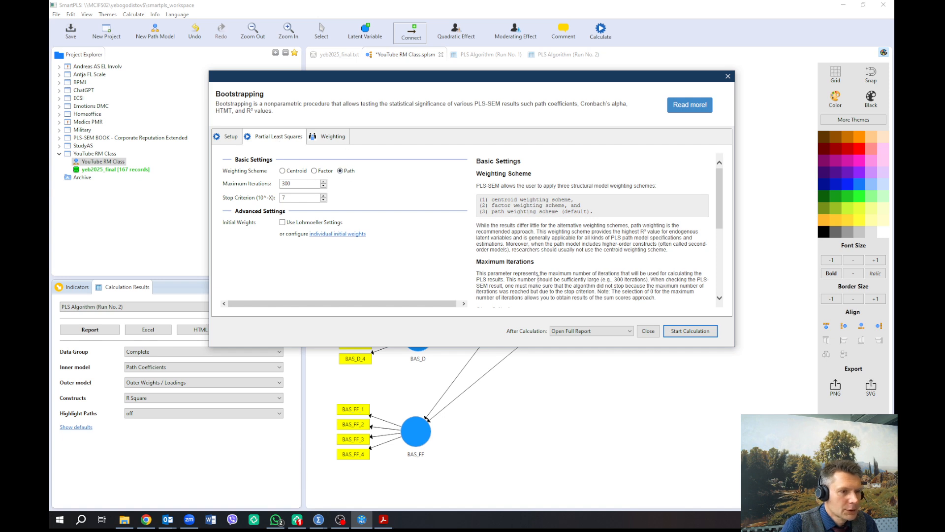
{"action": "left_click", "coordinate": [690, 331]}
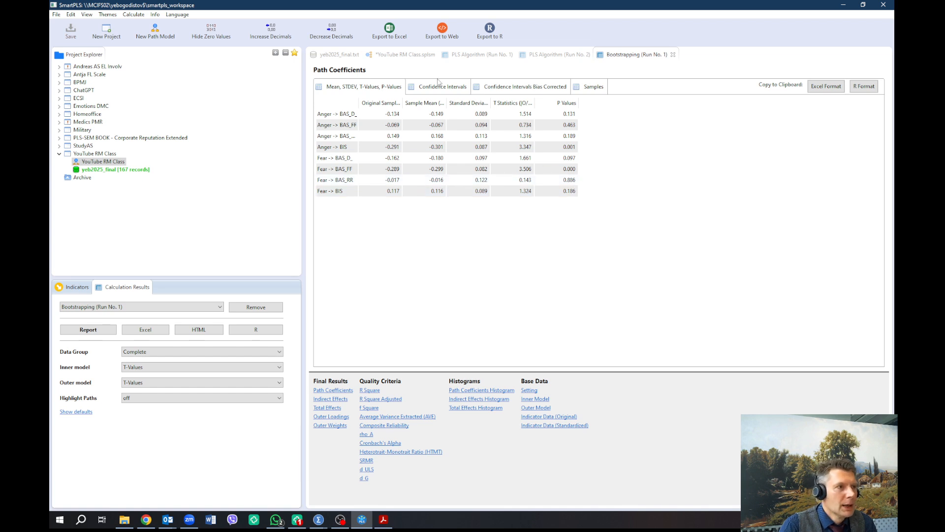
{"action": "left_click", "coordinate": [415, 55]}
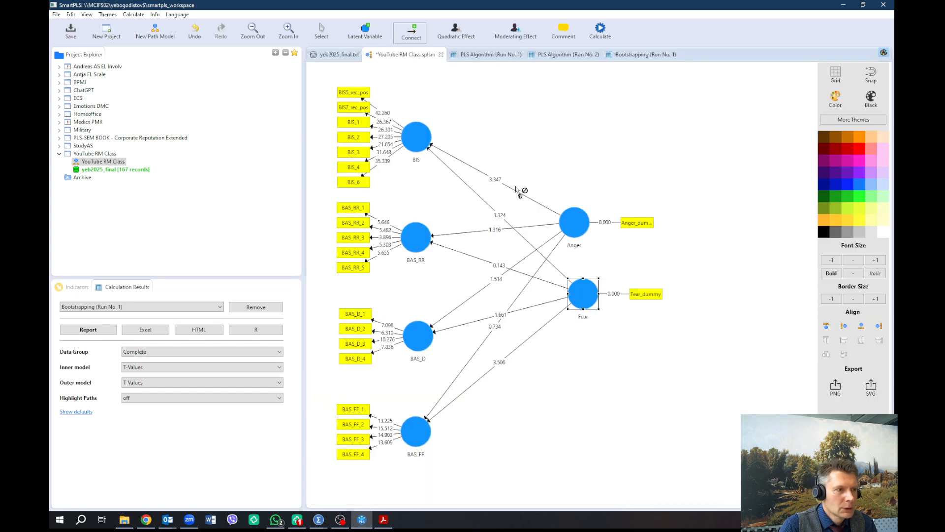